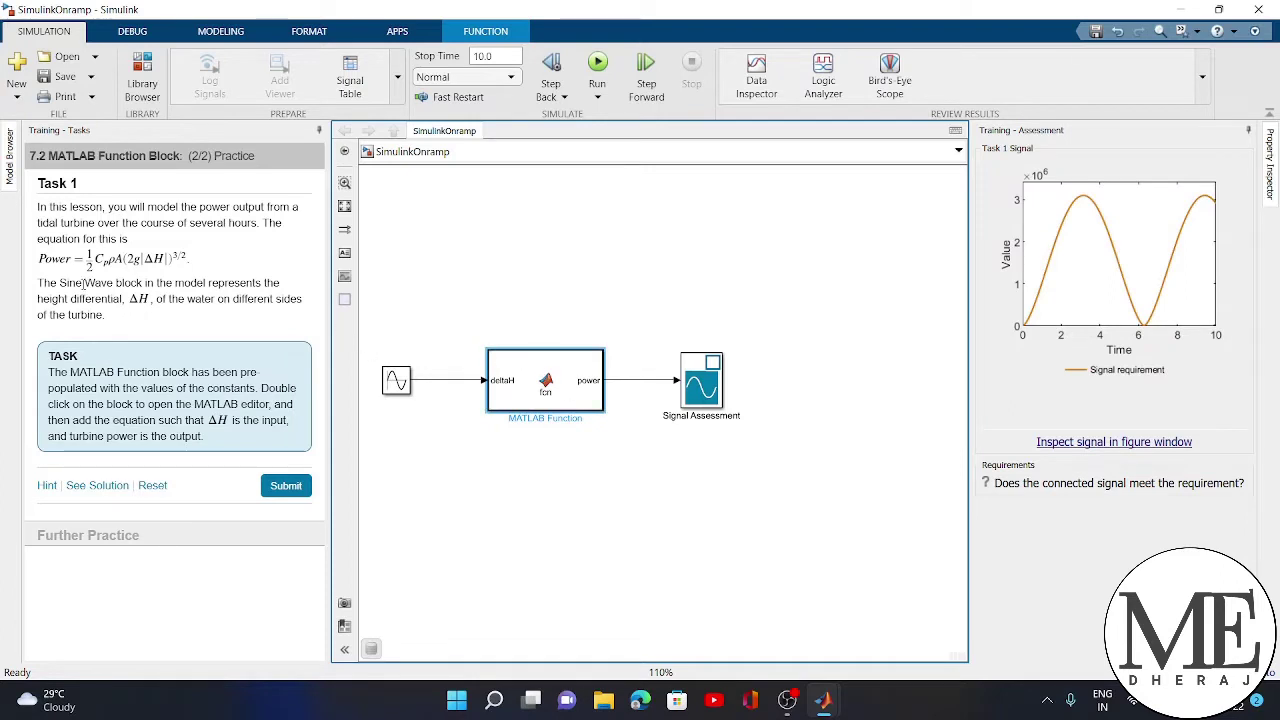
Step: Run the model and select the Diagnostic Viewer error asking to change the reserved current directory
double_click(587, 401)
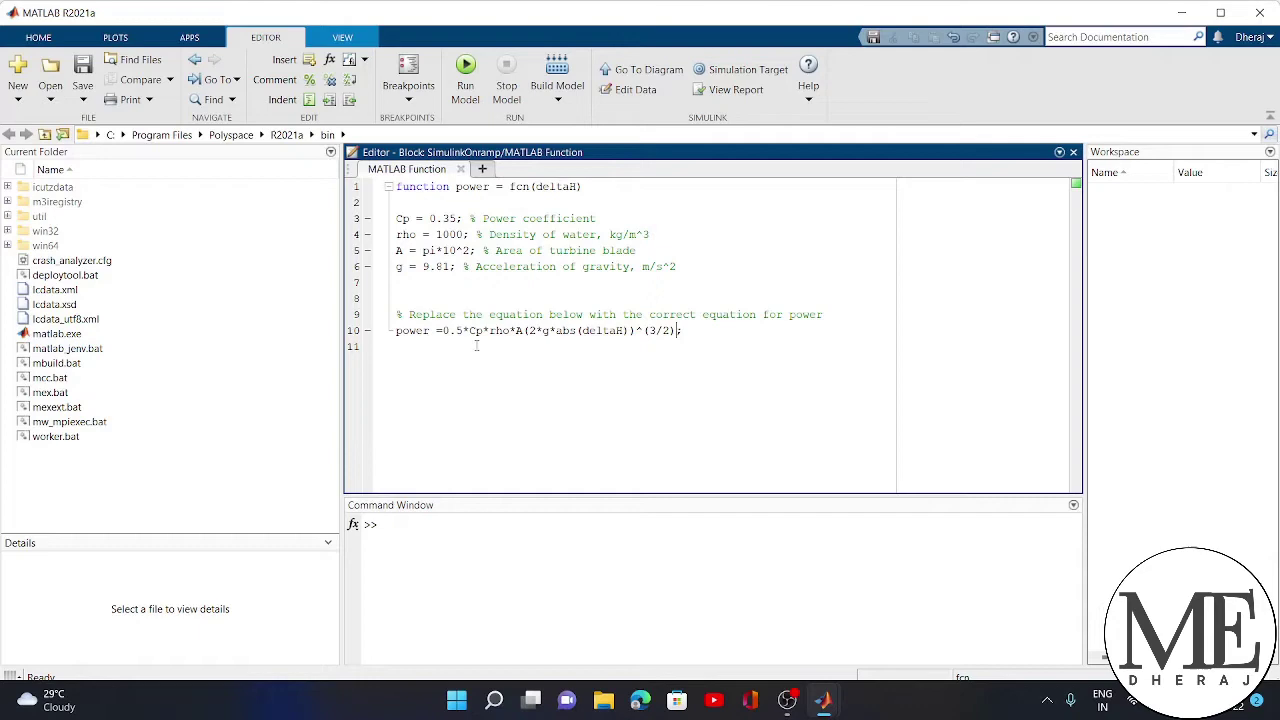
left_click(1182, 12)
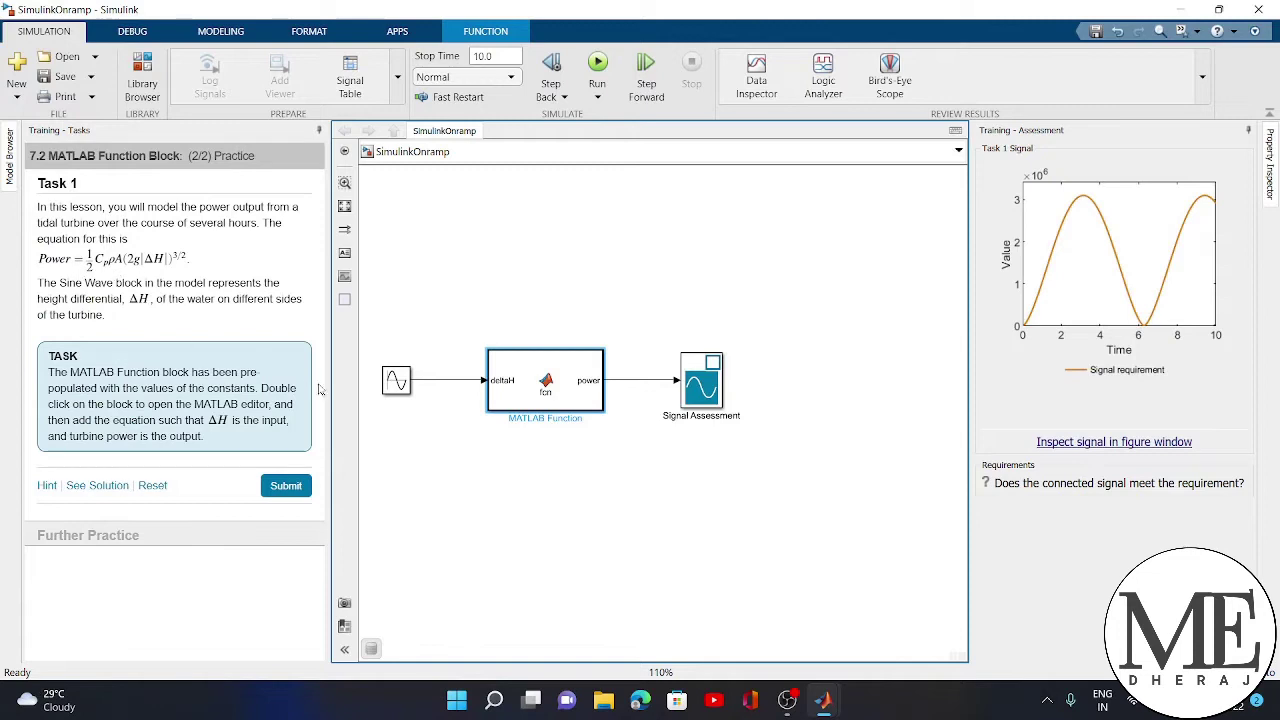
left_click(597, 62)
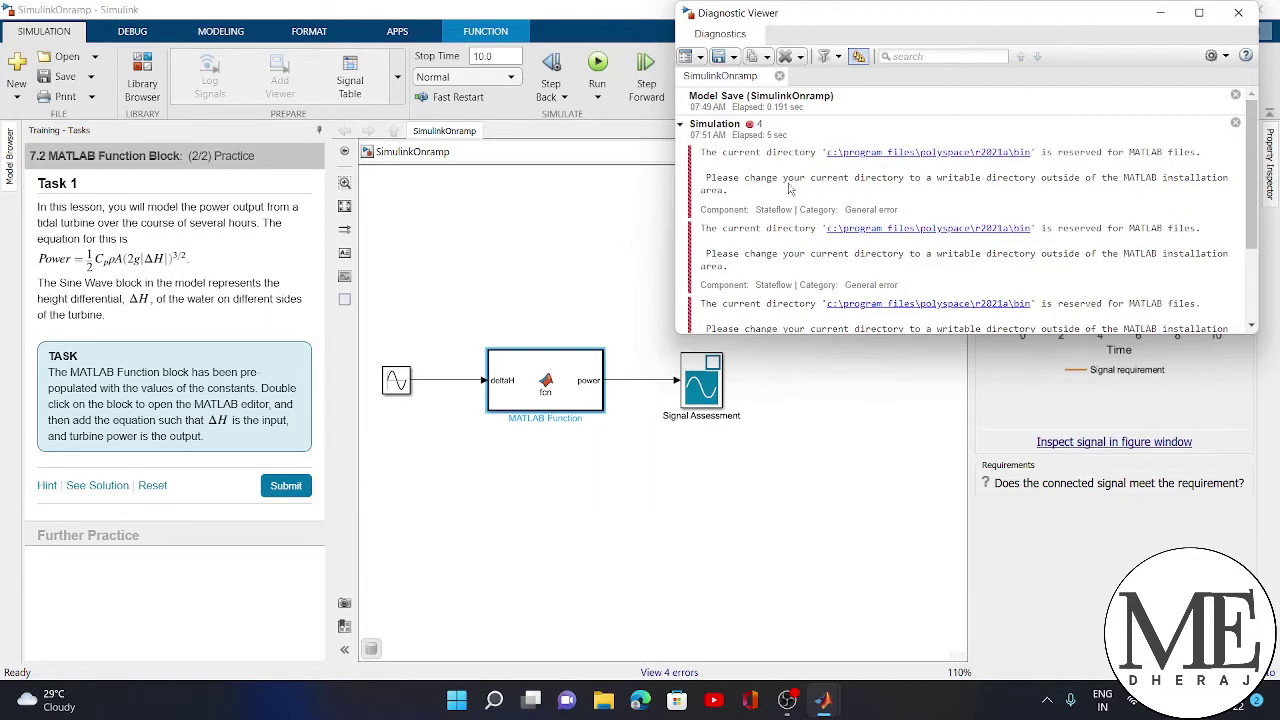
left_click_drag(773, 181, 950, 181)
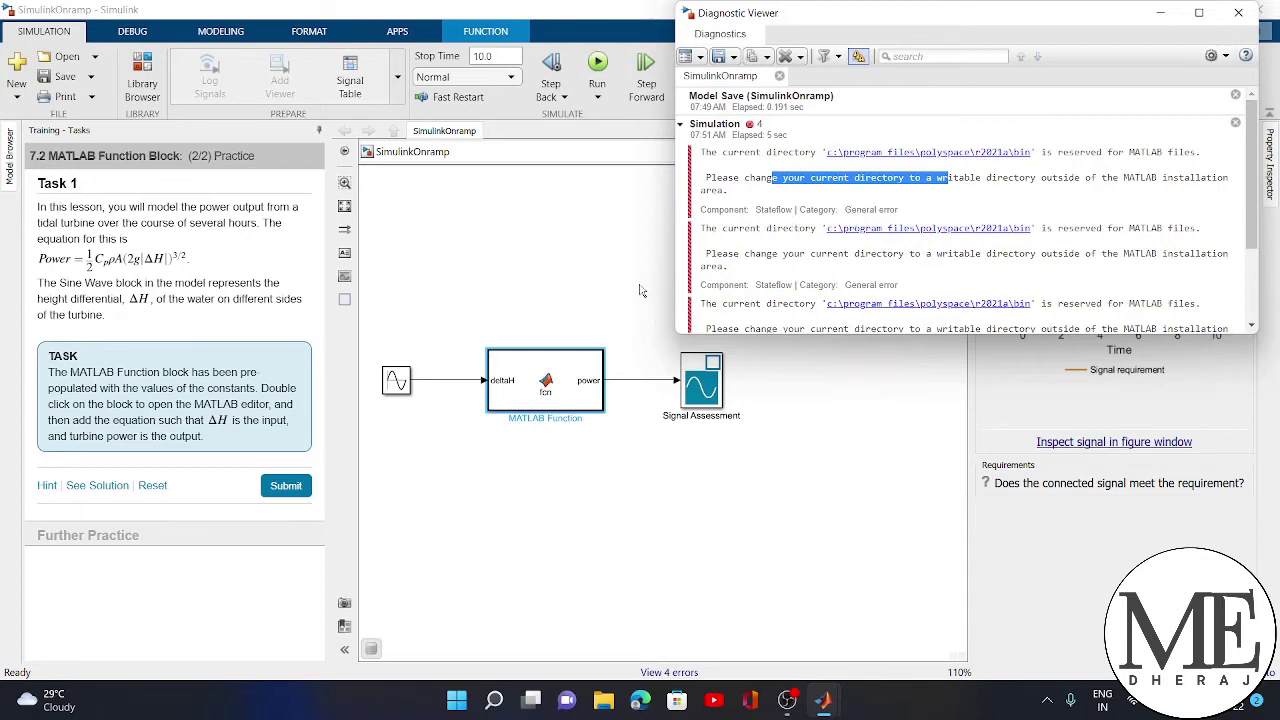
Step: Hide the error list, minimize the model and exit Simulink Onramp, confirming with Yes
left_click(1158, 16)
left_click(1179, 9)
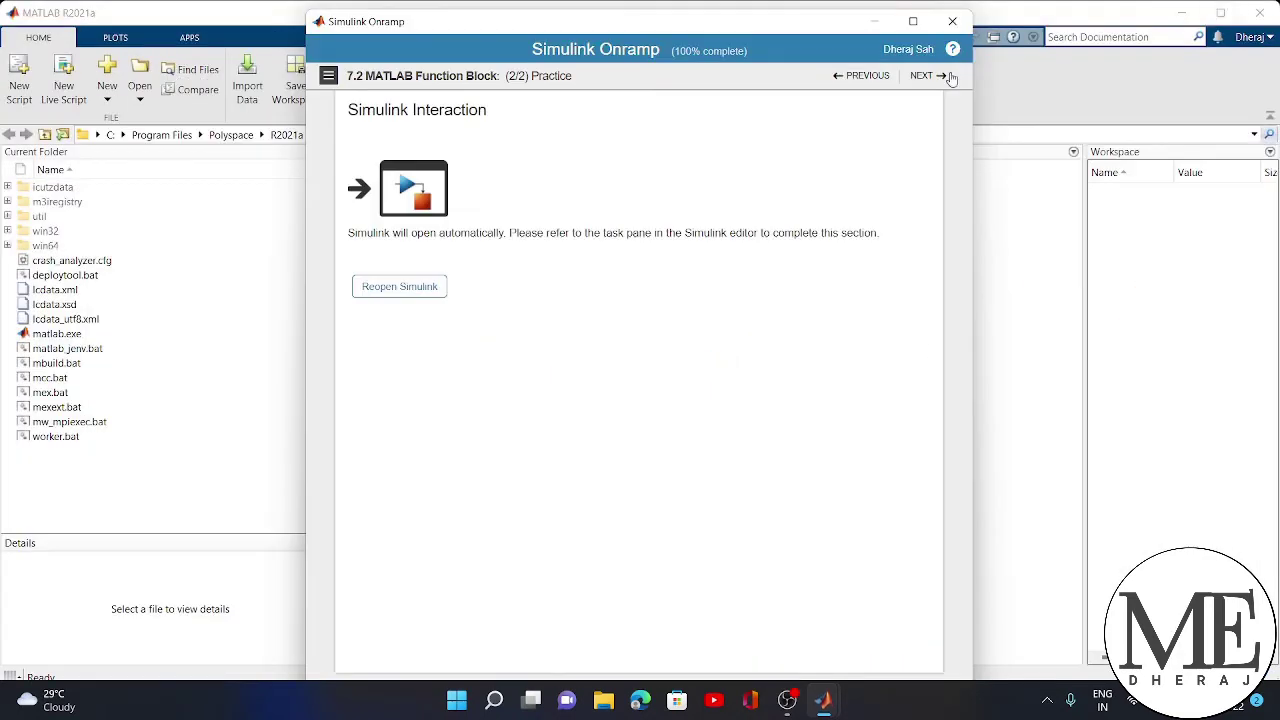
left_click(952, 22)
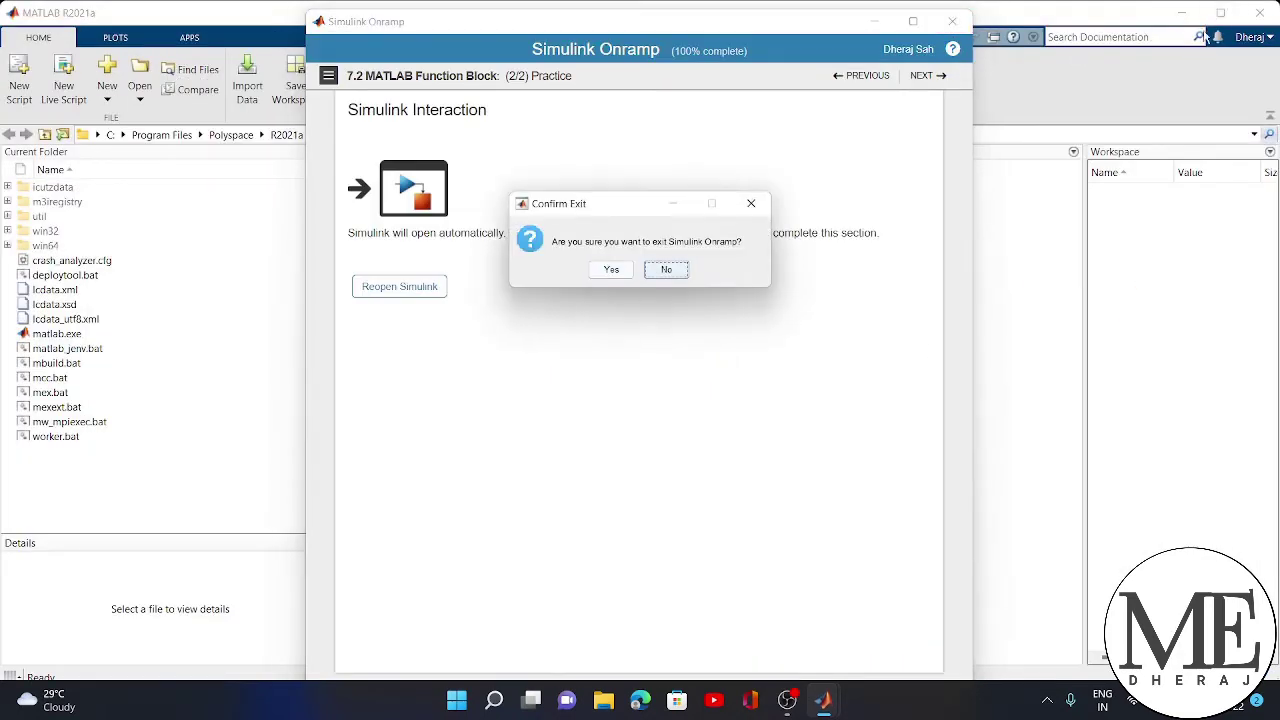
left_click(609, 270)
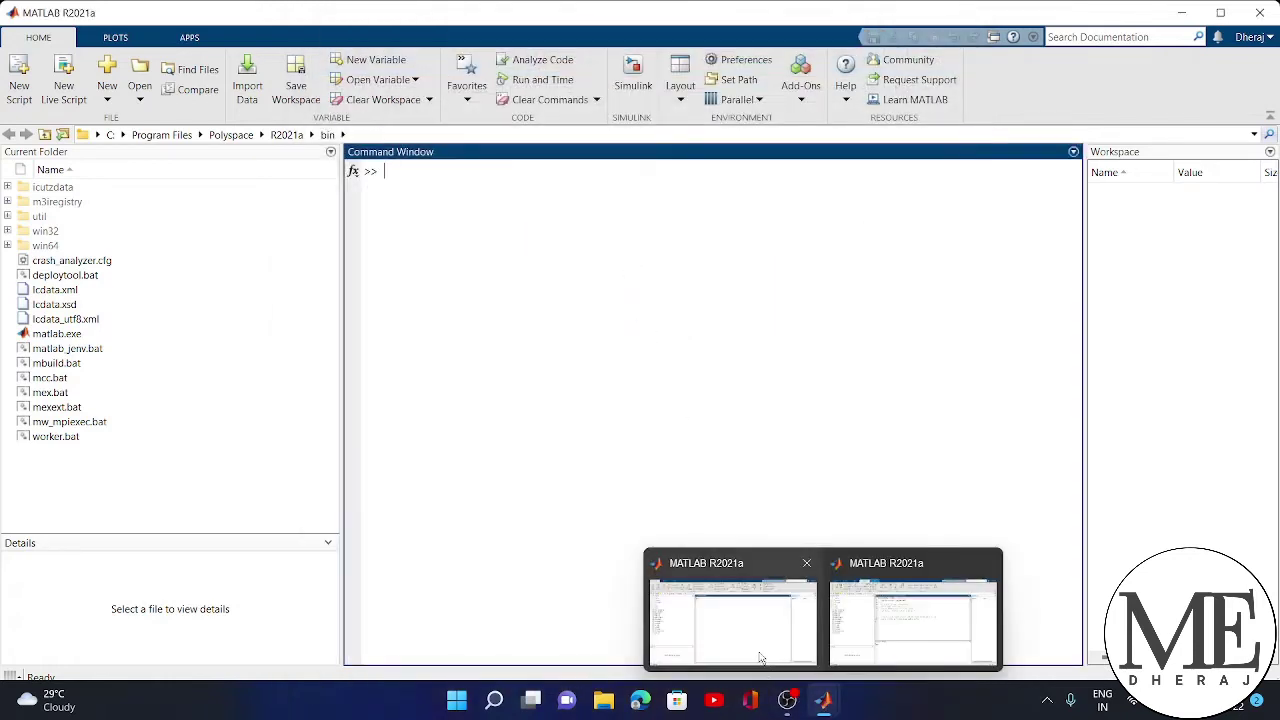
Step: Close the separate function editor window, leaving the main MATLAB window active
left_click(740, 633)
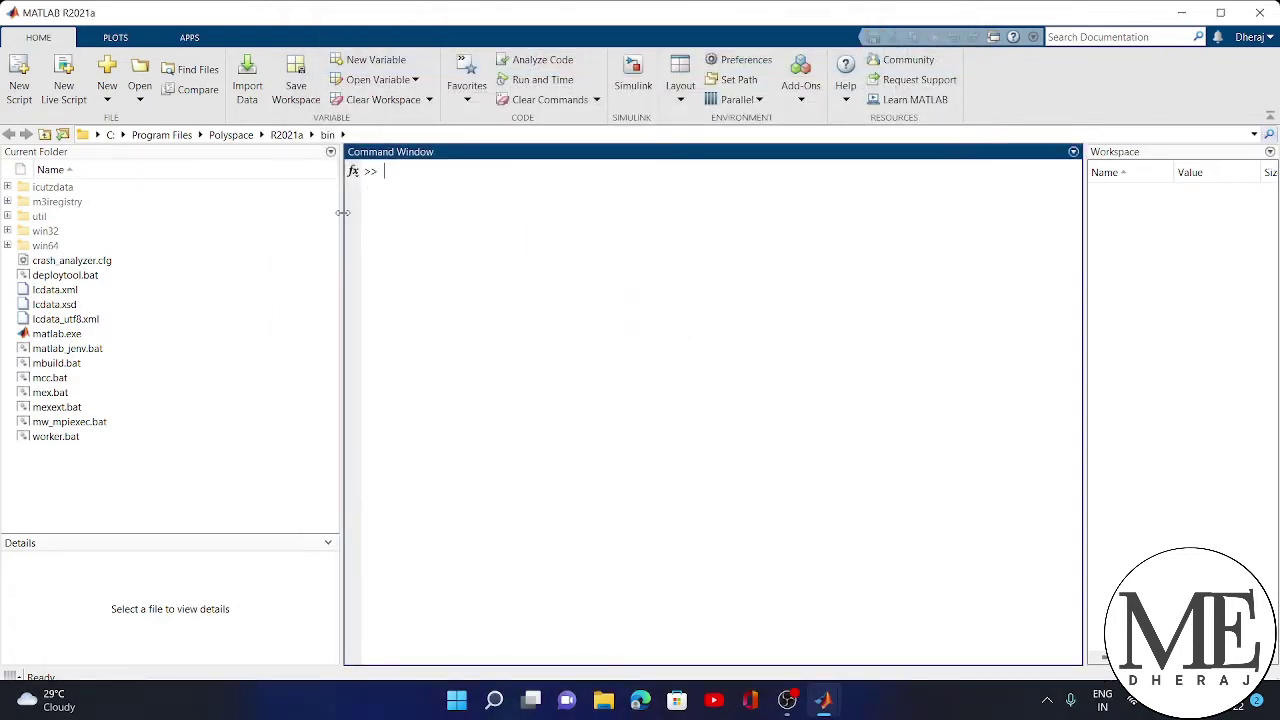
mouse_move(824, 700)
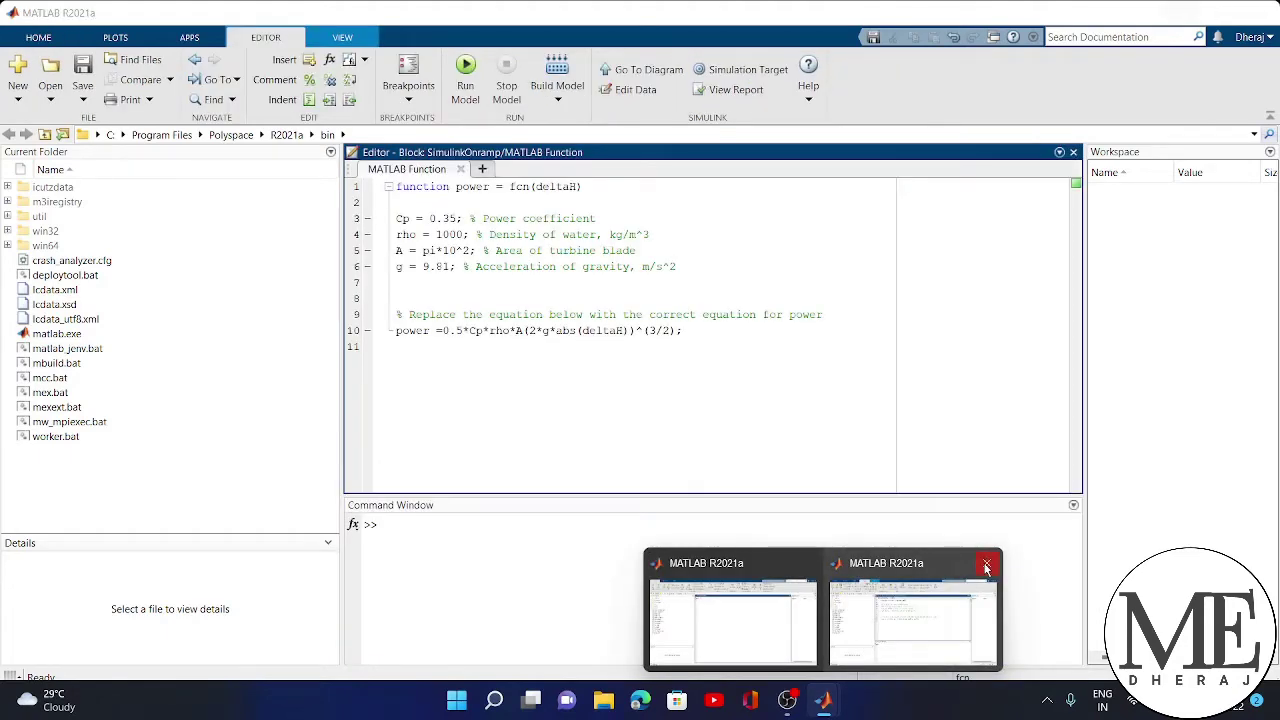
left_click(986, 567)
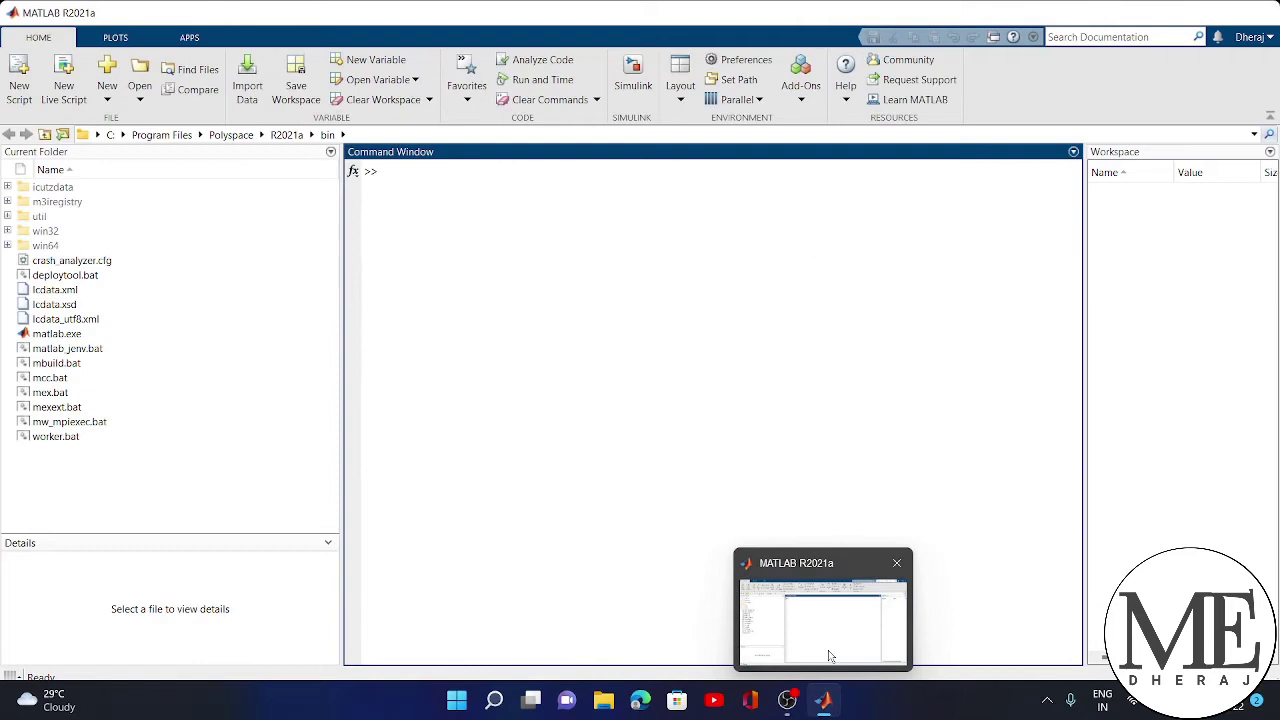
left_click(828, 656)
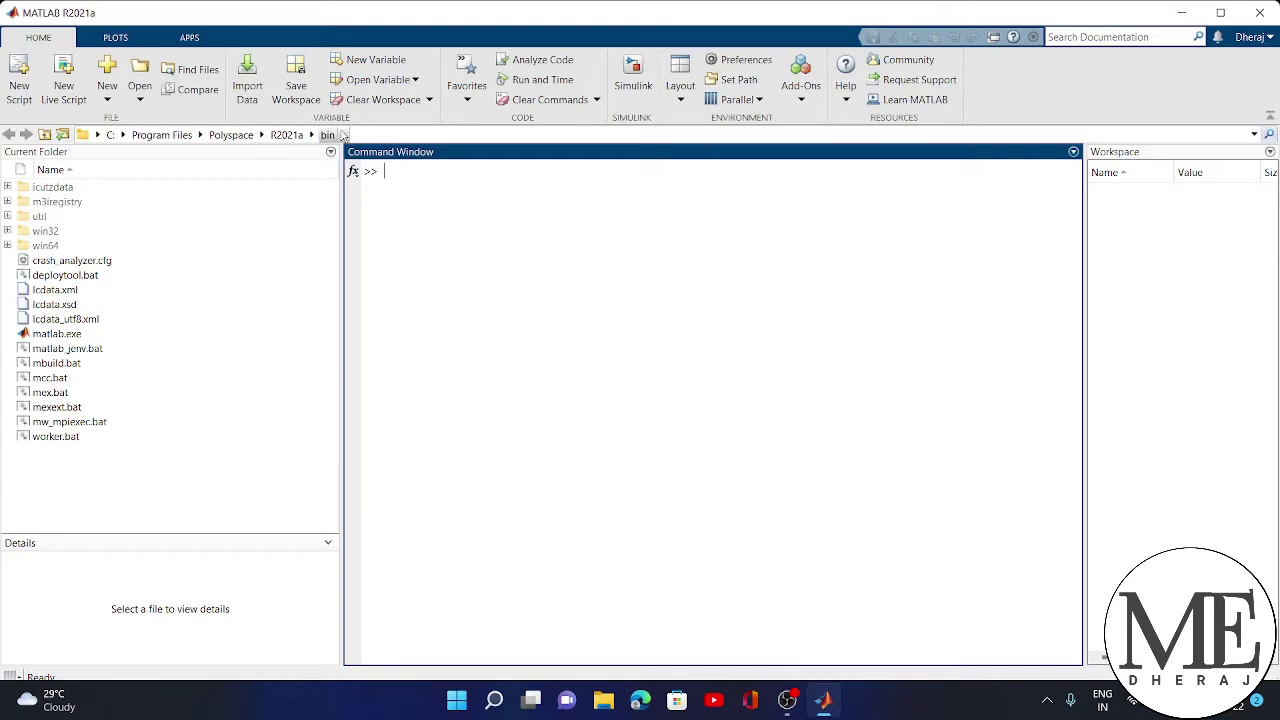
Step: Browse the Current Folder from drive C: through Users and the home folder to Desktop
left_click(122, 135)
left_click(112, 135)
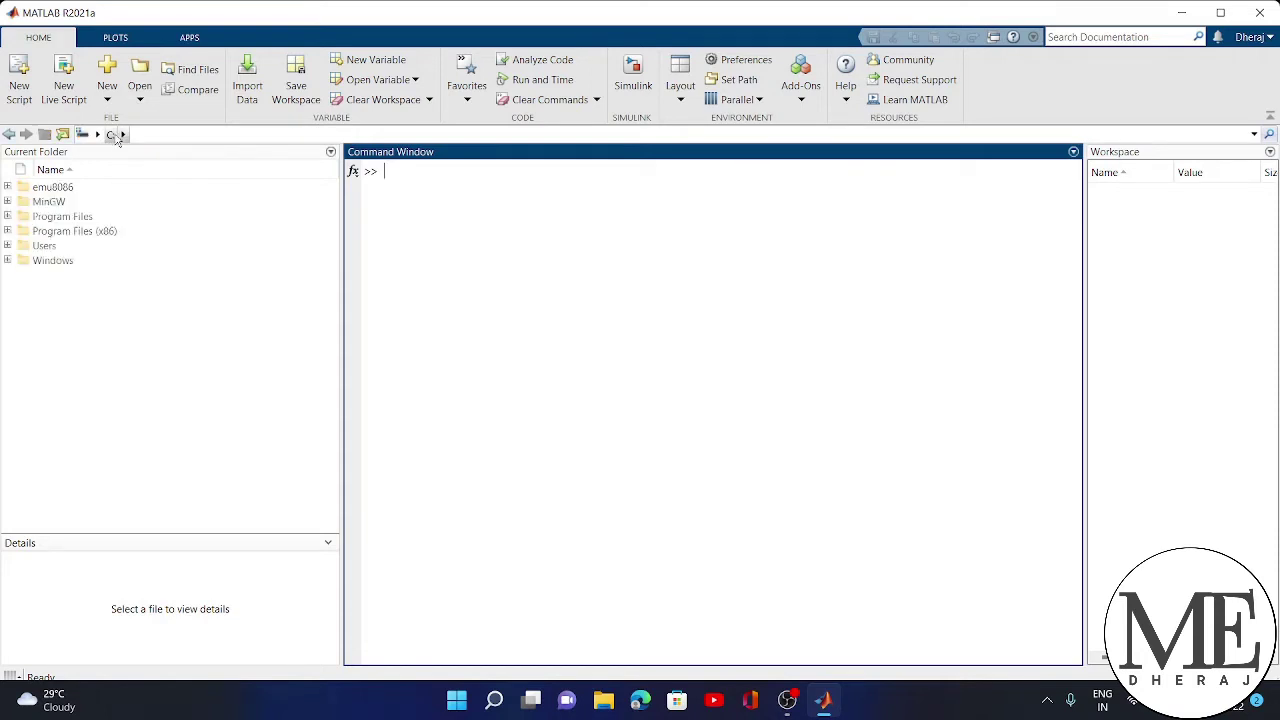
double_click(44, 248)
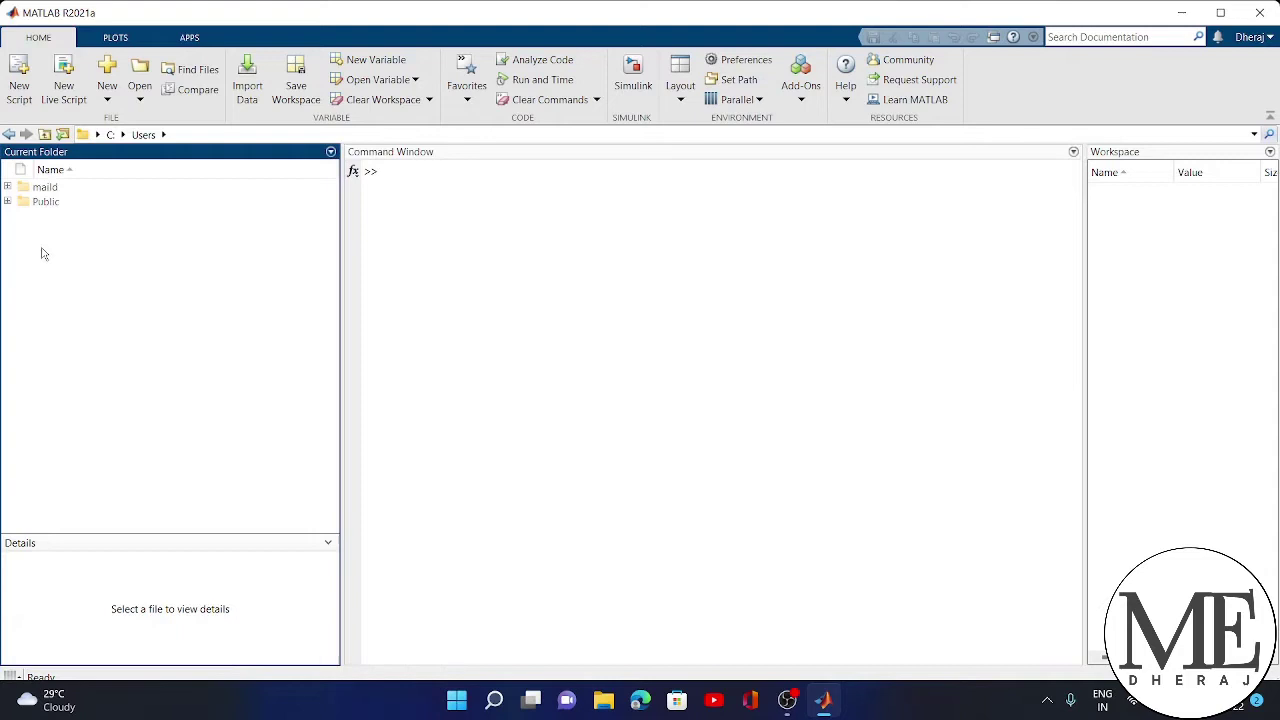
double_click(65, 189)
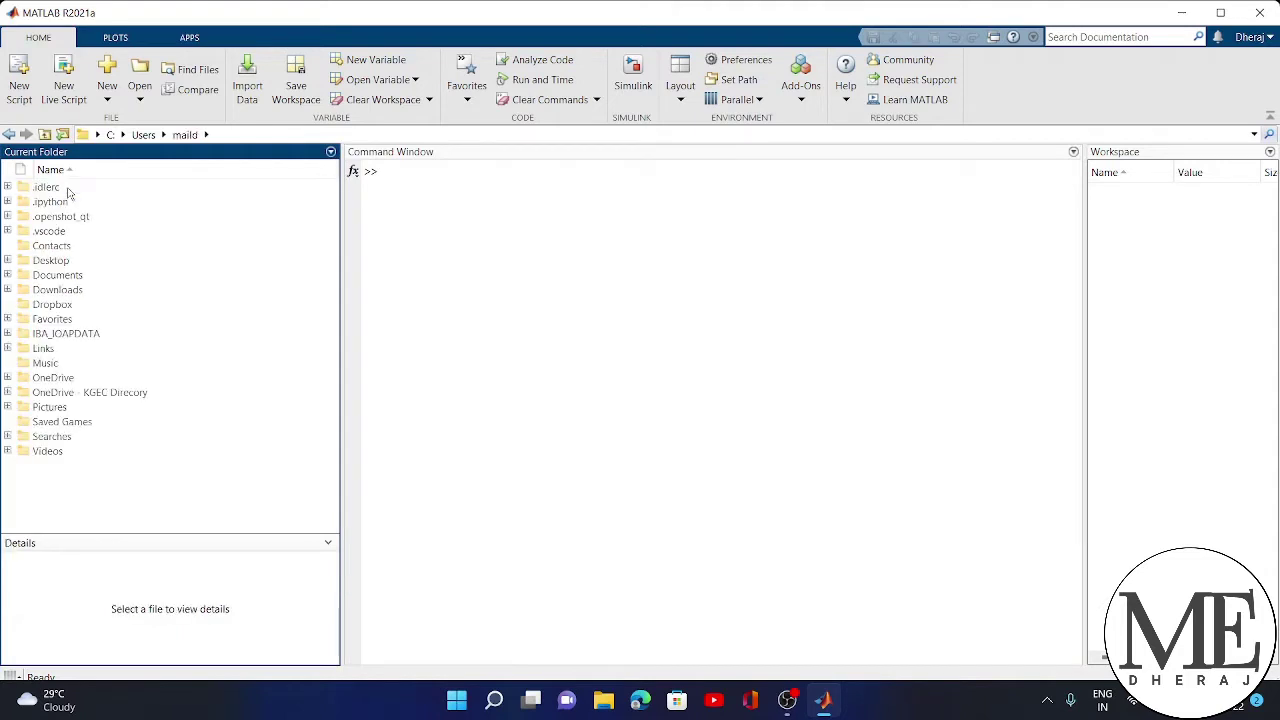
double_click(50, 262)
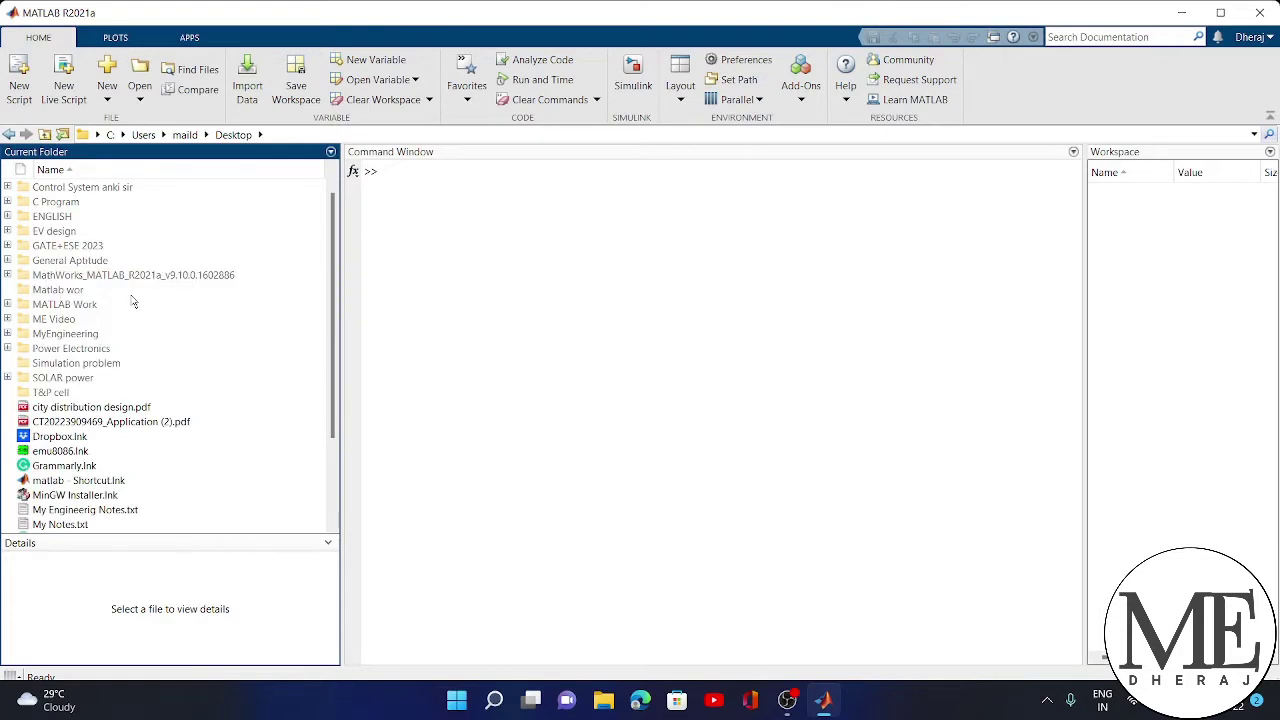
Step: Create a Desktop folder named simul and make it the current folder
right_click(185, 226)
mouse_move(212, 259)
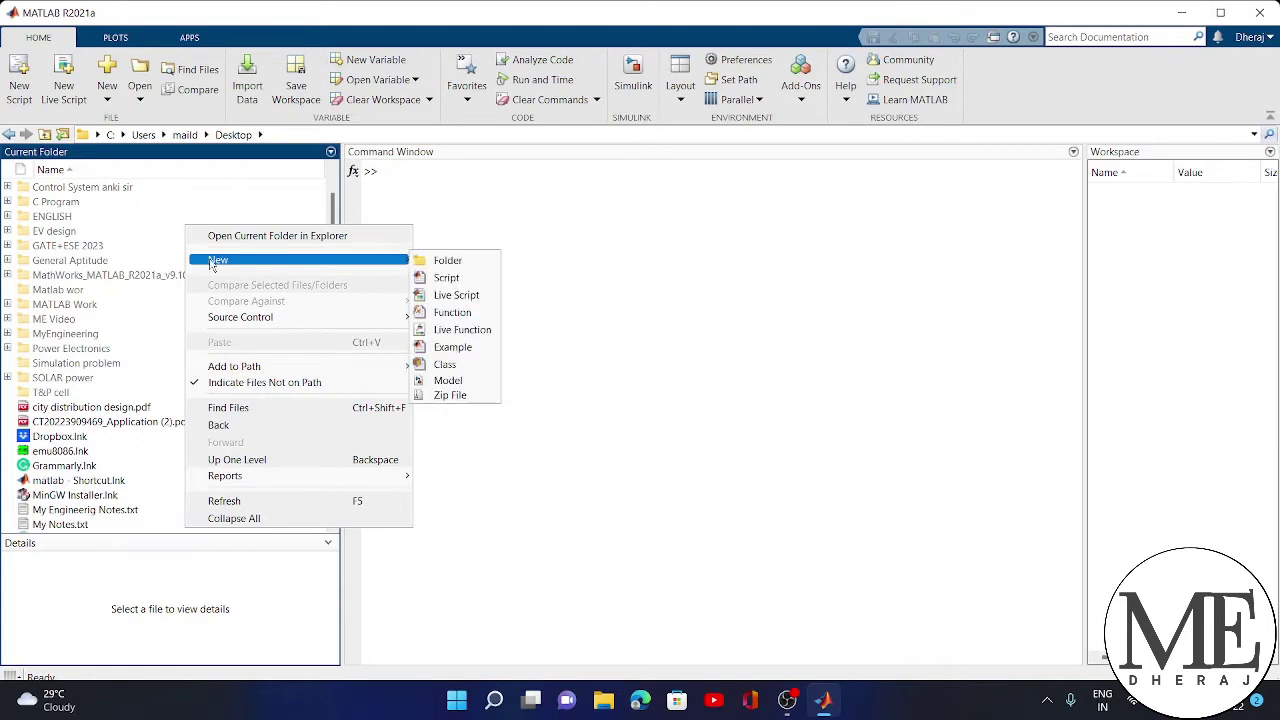
left_click(445, 260)
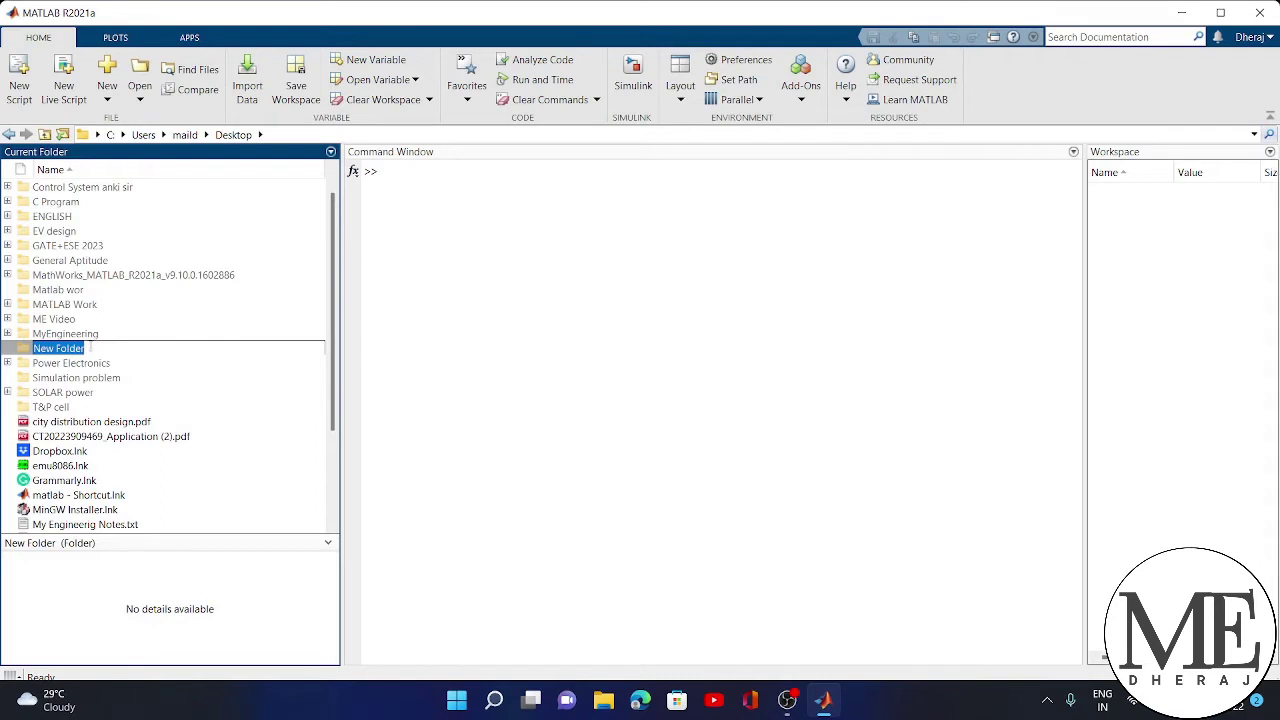
type("simul")
key("Return")
double_click(136, 366)
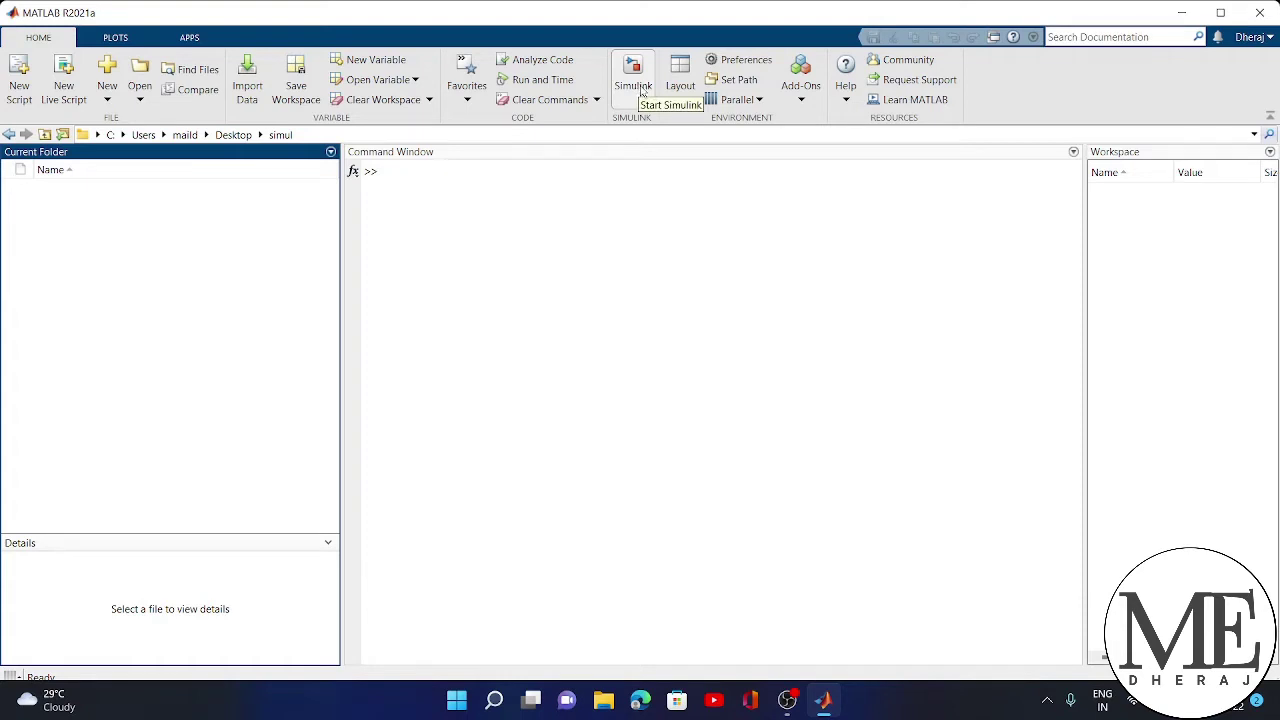
Step: Launch Simulink Onramp and open the 7.2 MATLAB Function Block practice task
left_click(629, 96)
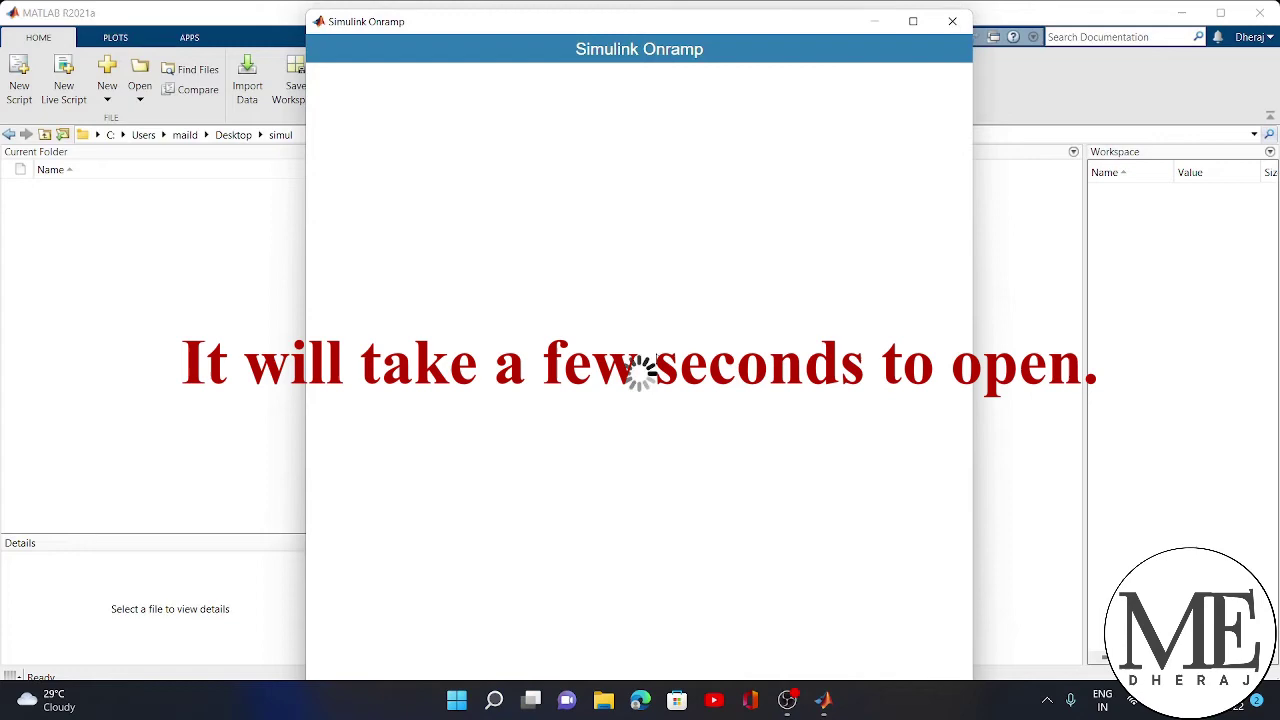
scroll(580, 440, "down", 3)
left_click(520, 422)
left_click(919, 78)
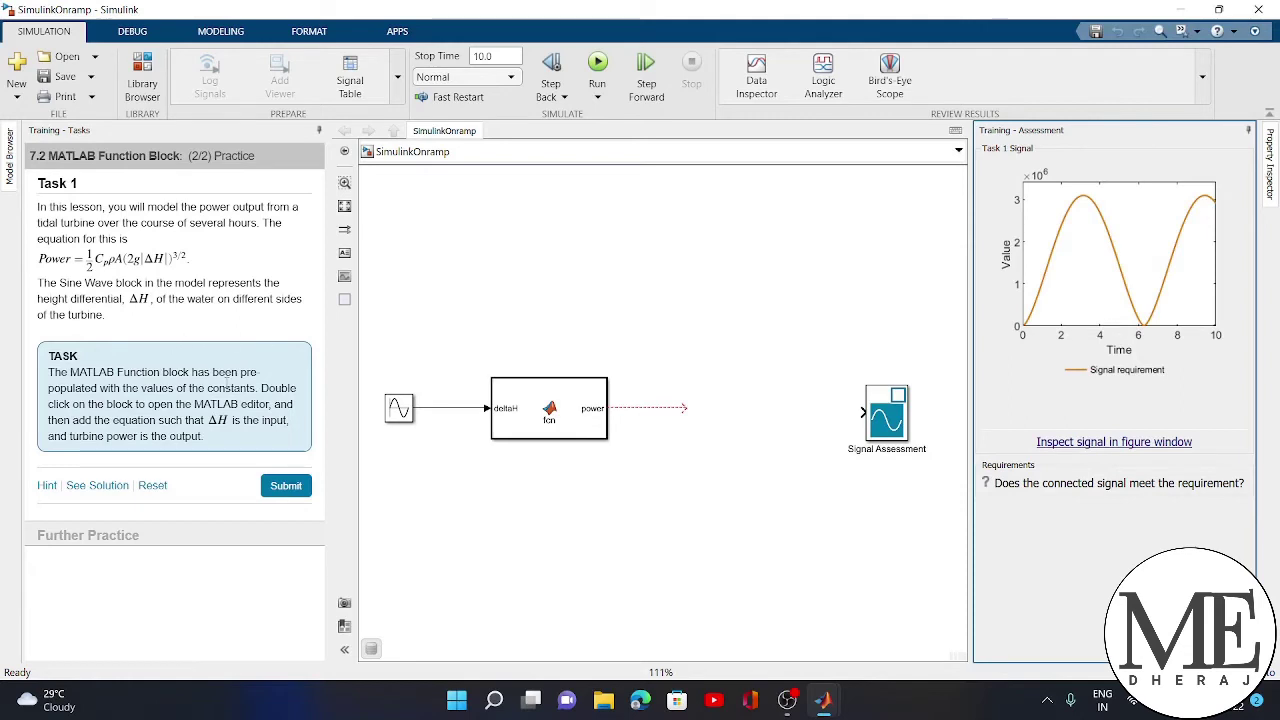
Step: Move the Signal Assessment block left and select the MATLAB Function block
left_click_drag(895, 433, 711, 437)
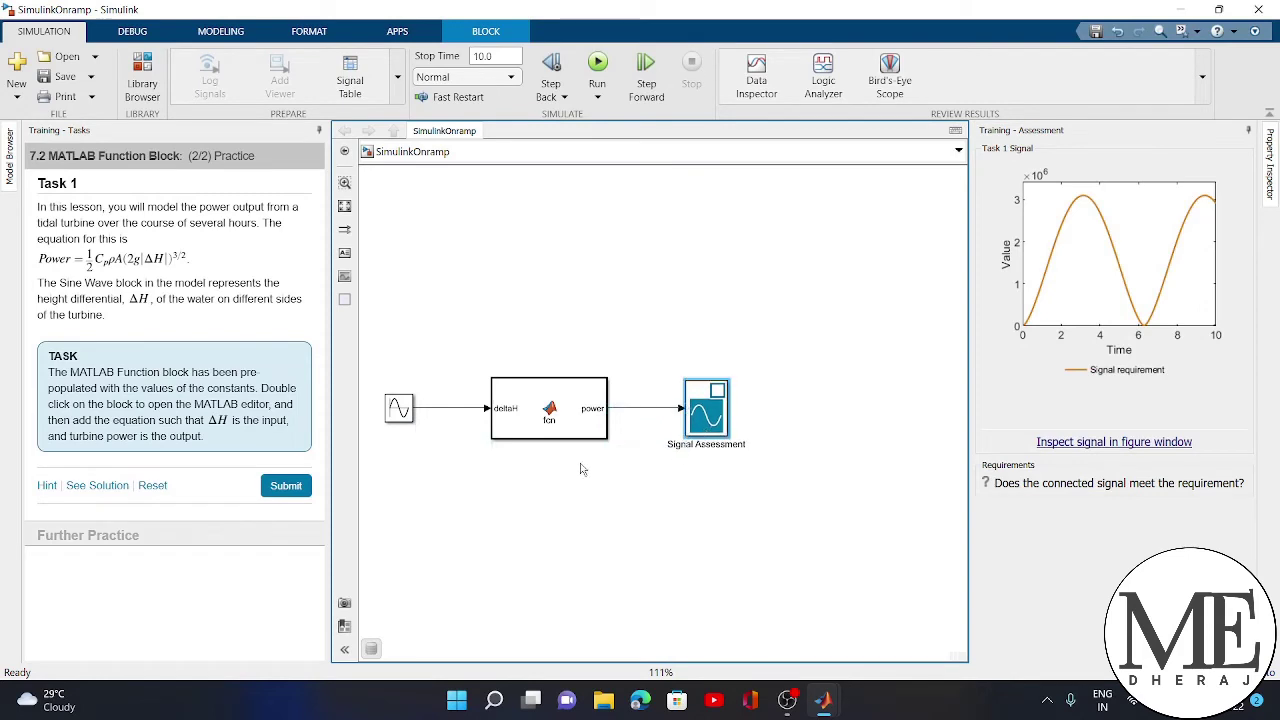
left_click(556, 412)
left_click(447, 403)
Step: Replace line 10 with power = 0.5*Cp*rho*A*(2*g*abs(deltaH))^(3/2), remove leftover deltaH;, and save
double_click(546, 425)
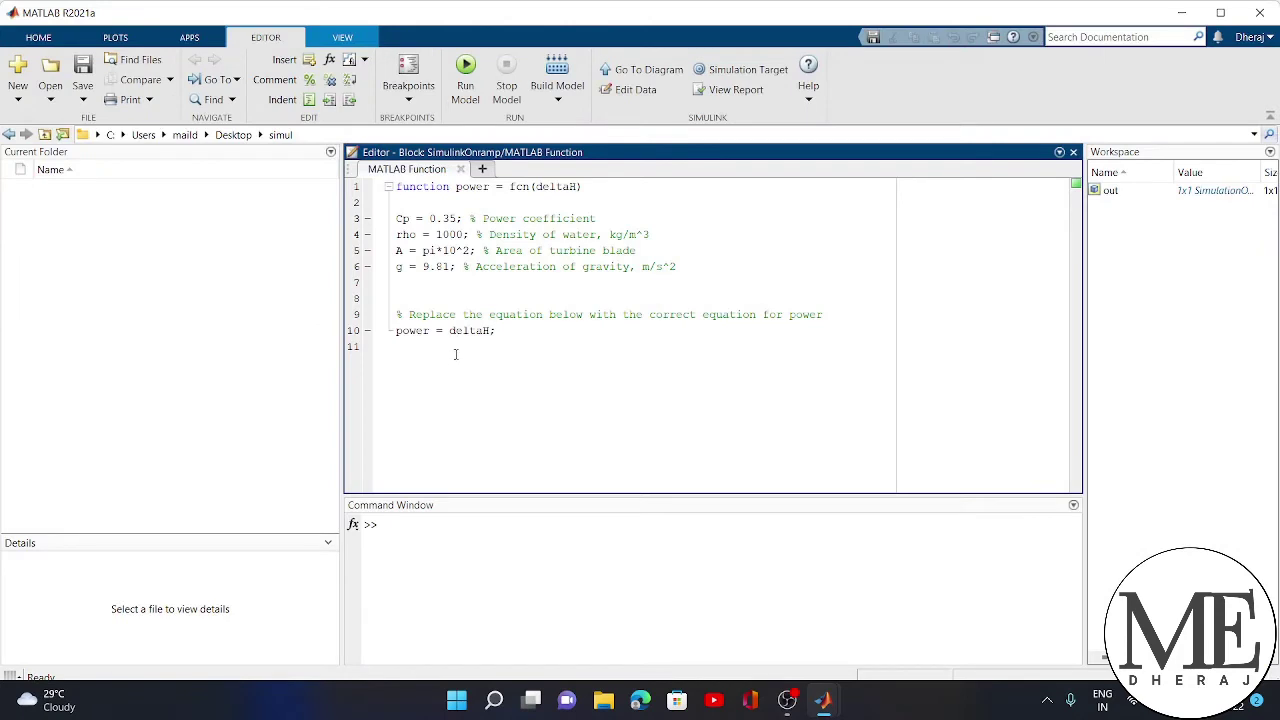
left_click(449, 332)
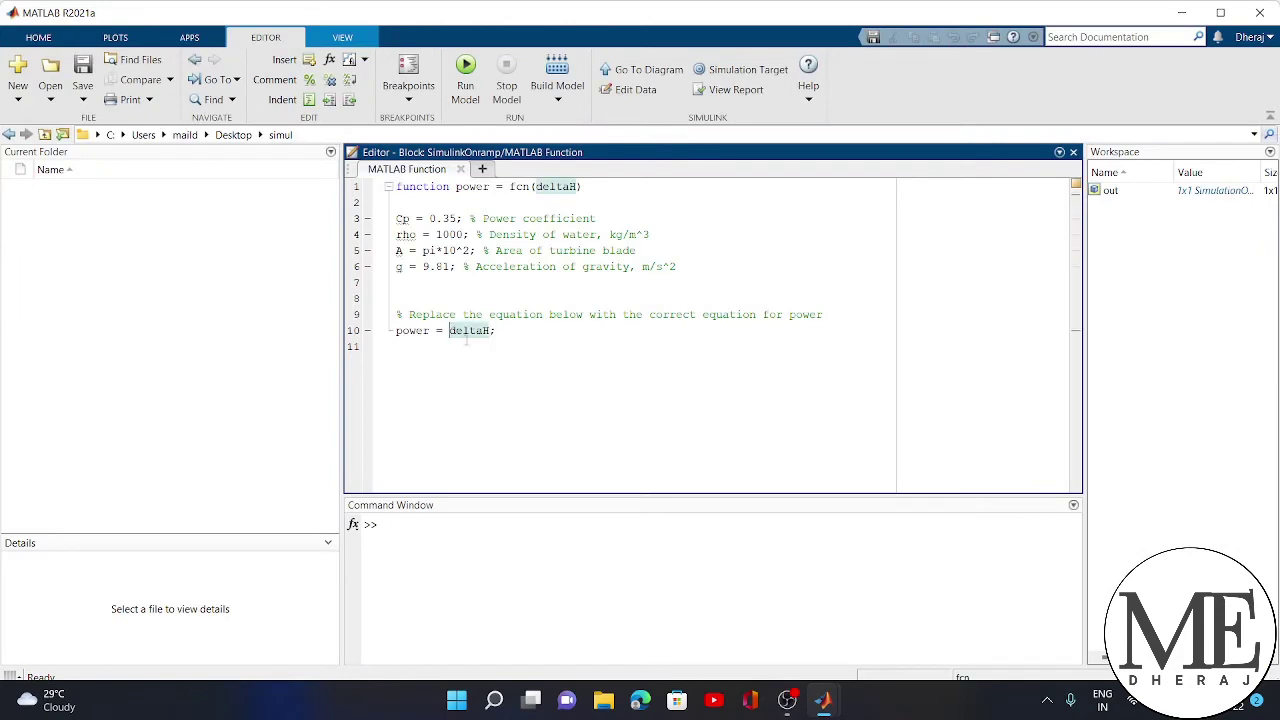
type("0")
type(".5")
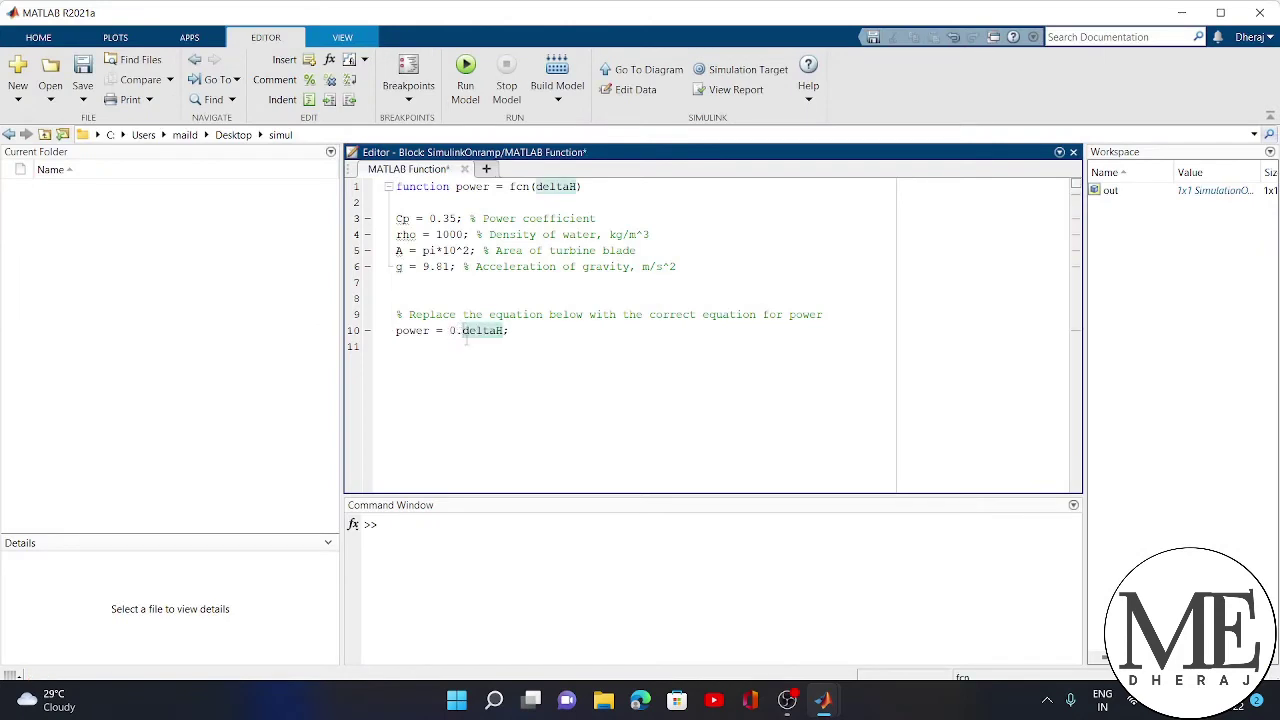
type("*Cp")
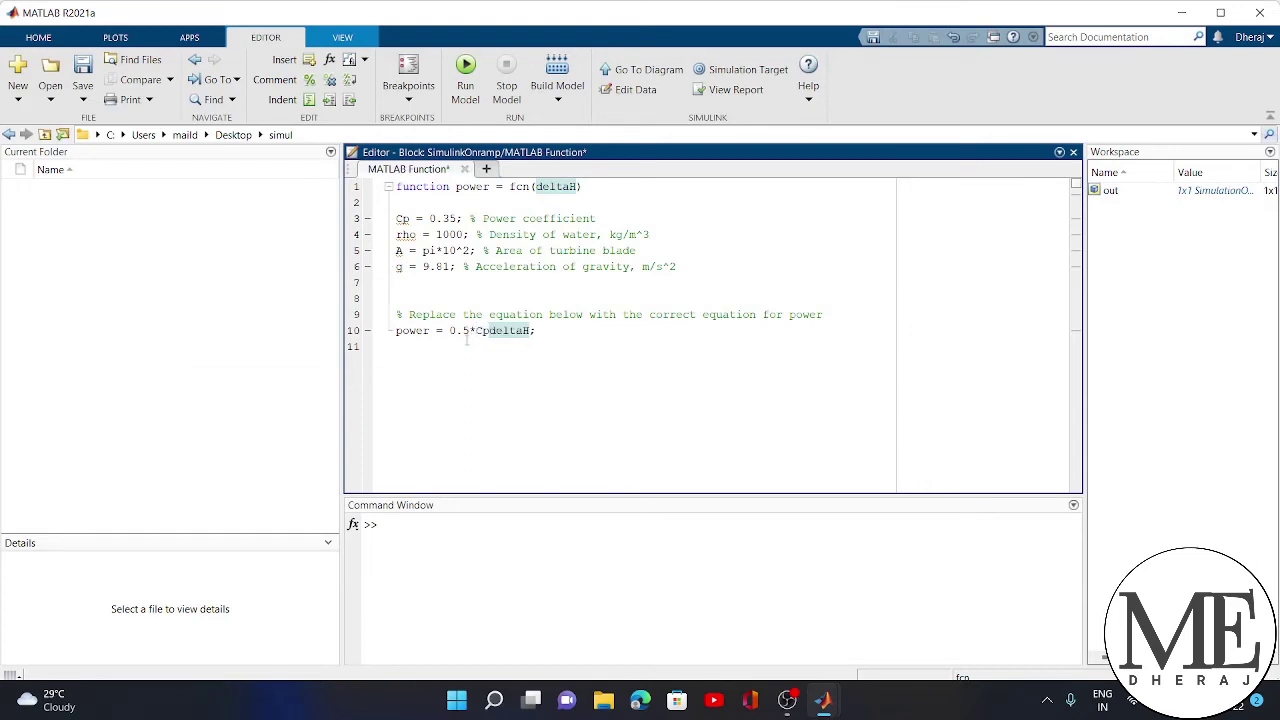
type("*")
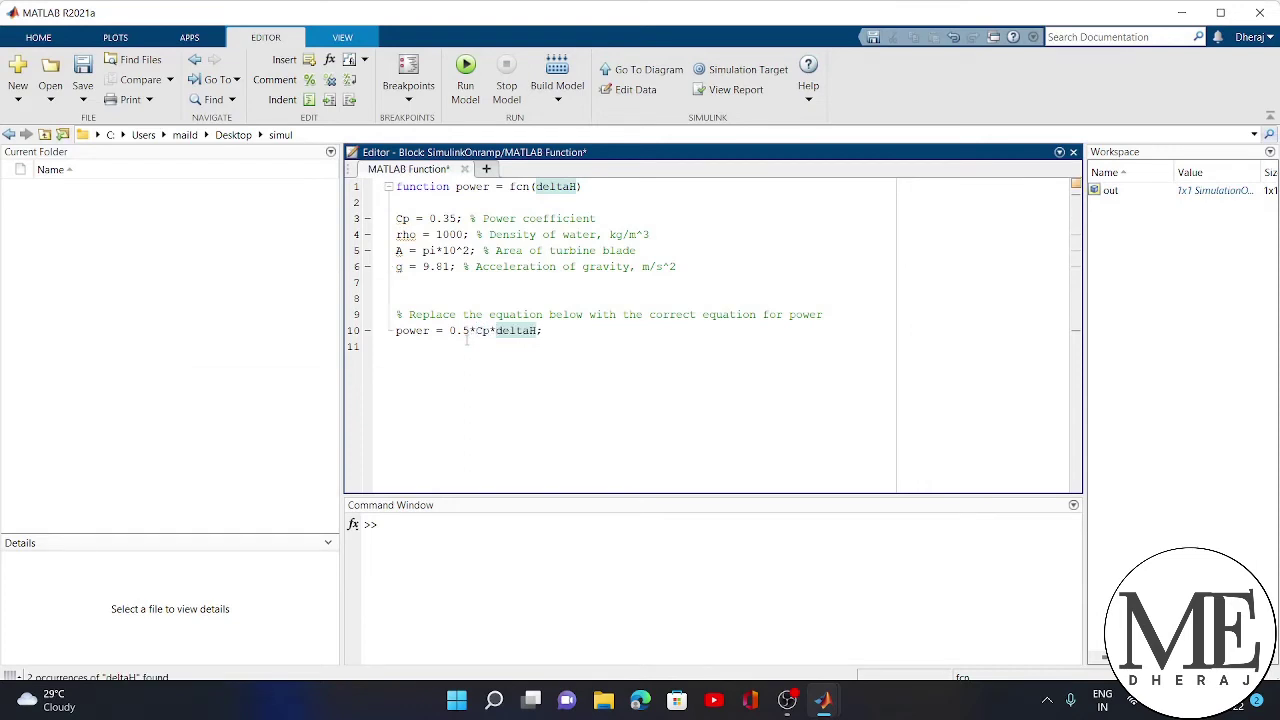
type("rho*")
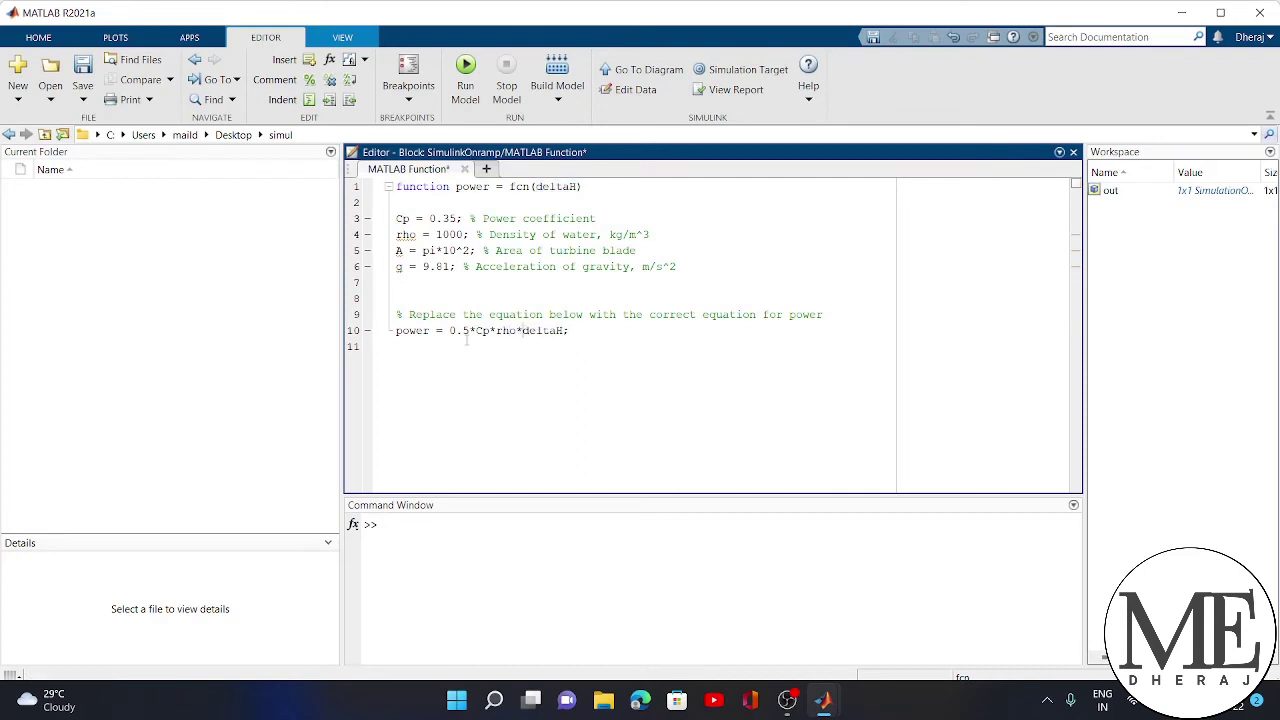
type("A*(2*")
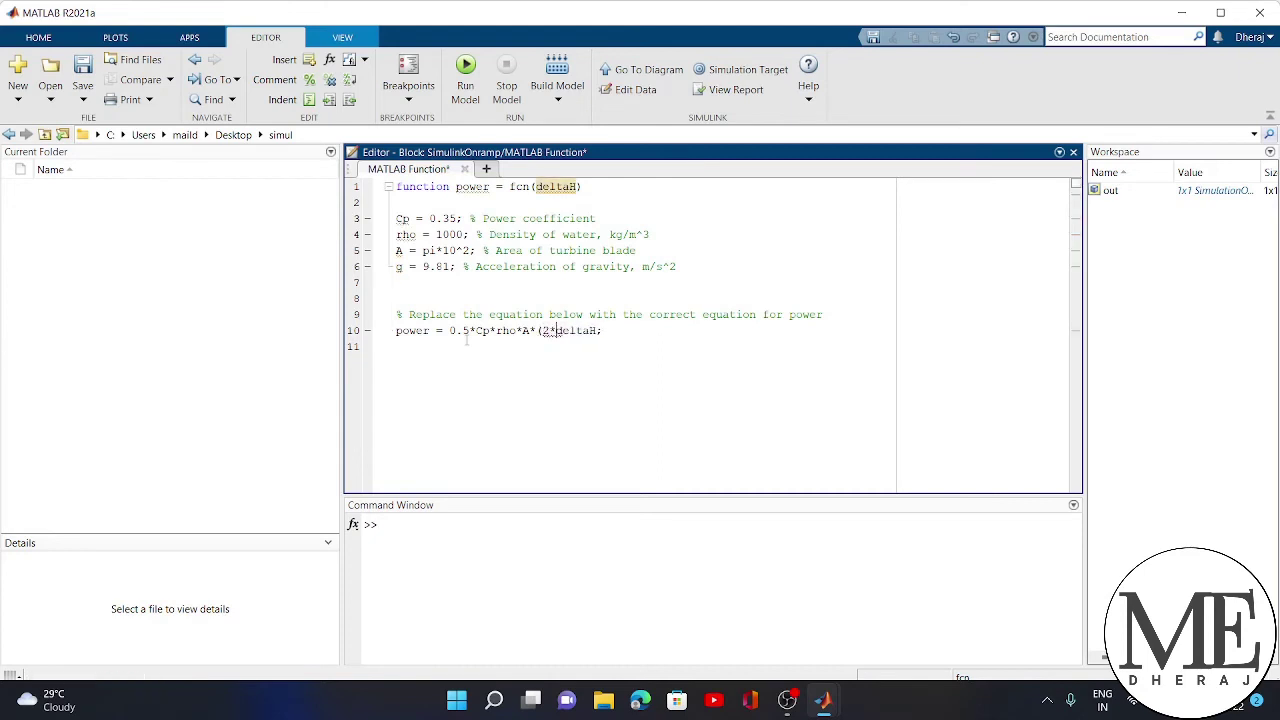
type("g*abs(del")
type("taH")
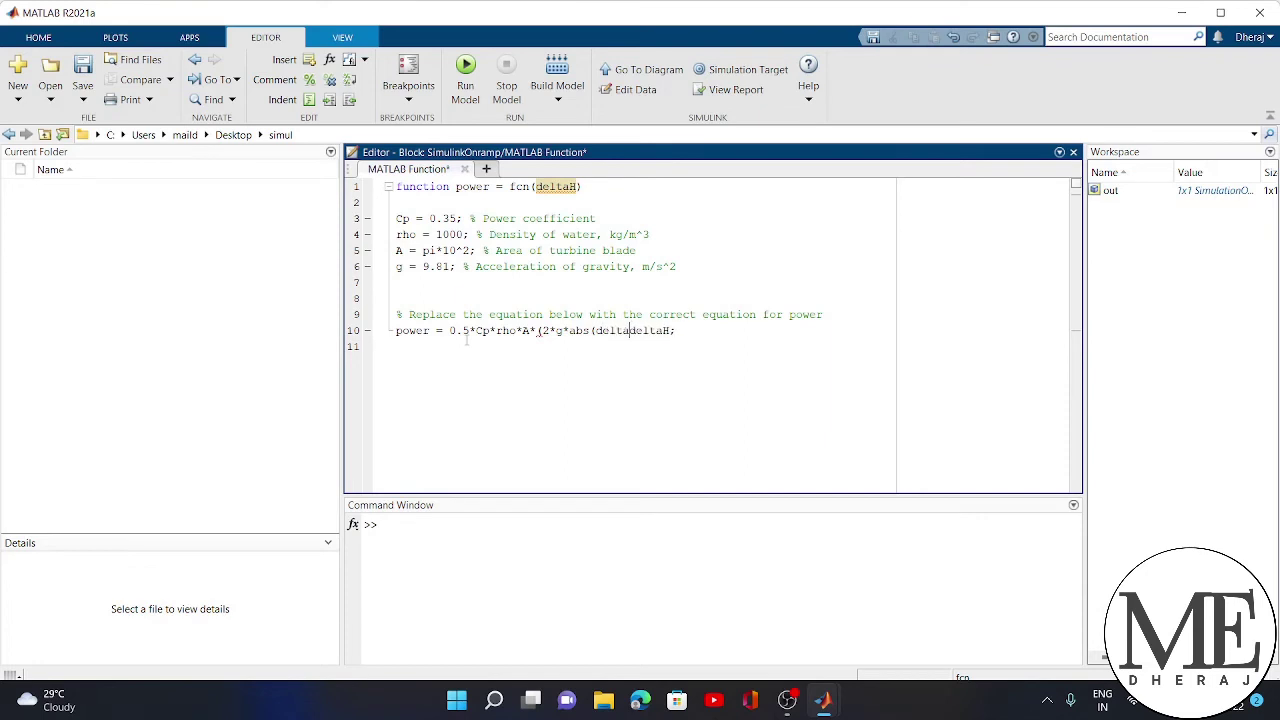
type(")")
type(")")
type("^")
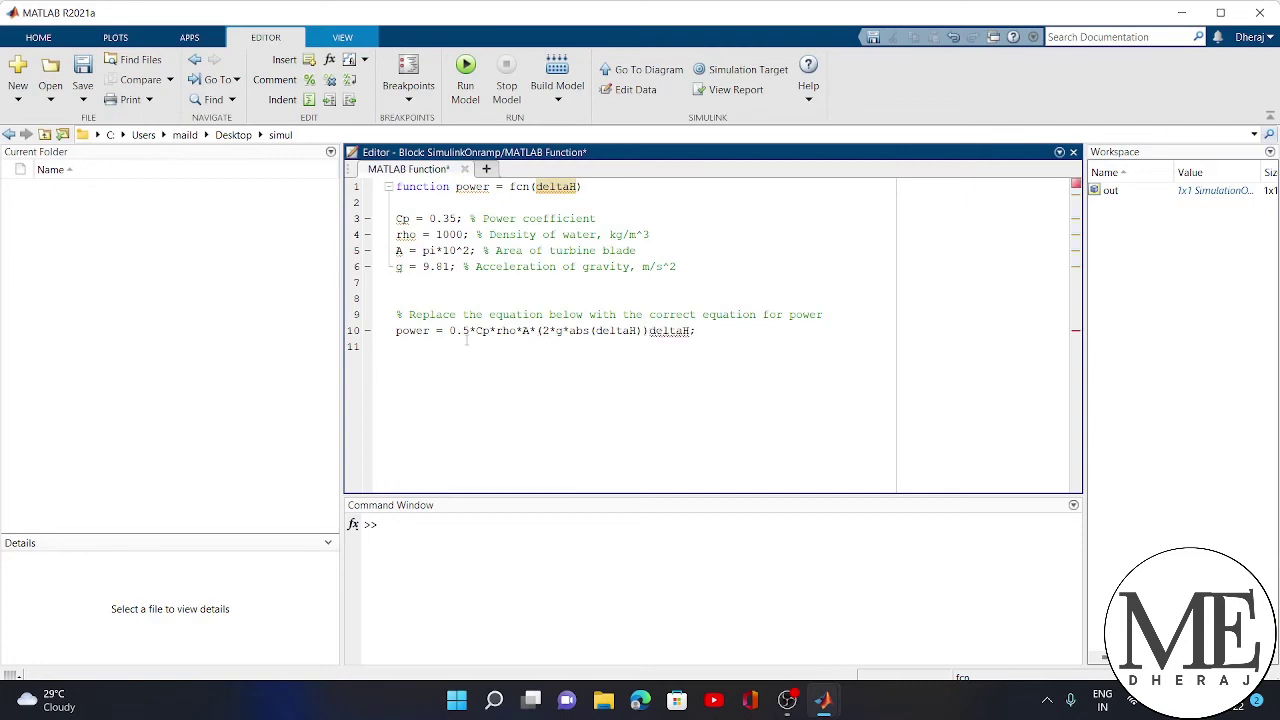
type("(3/")
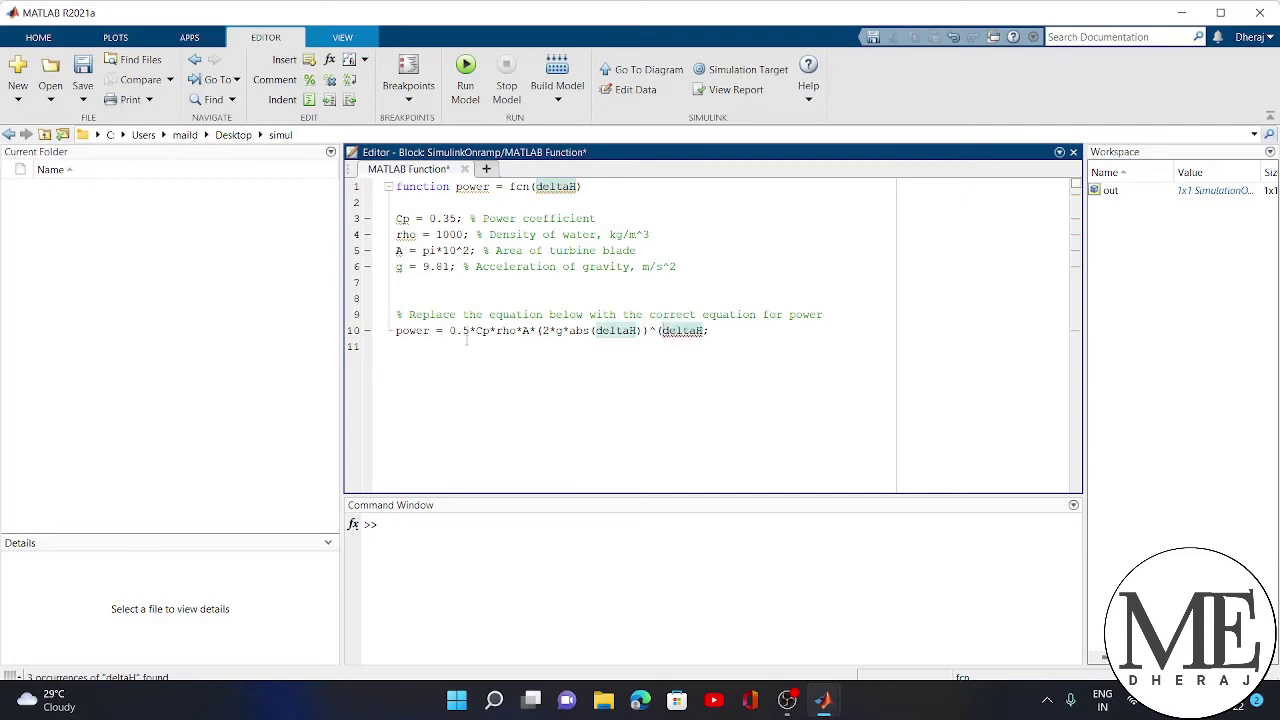
type("2")
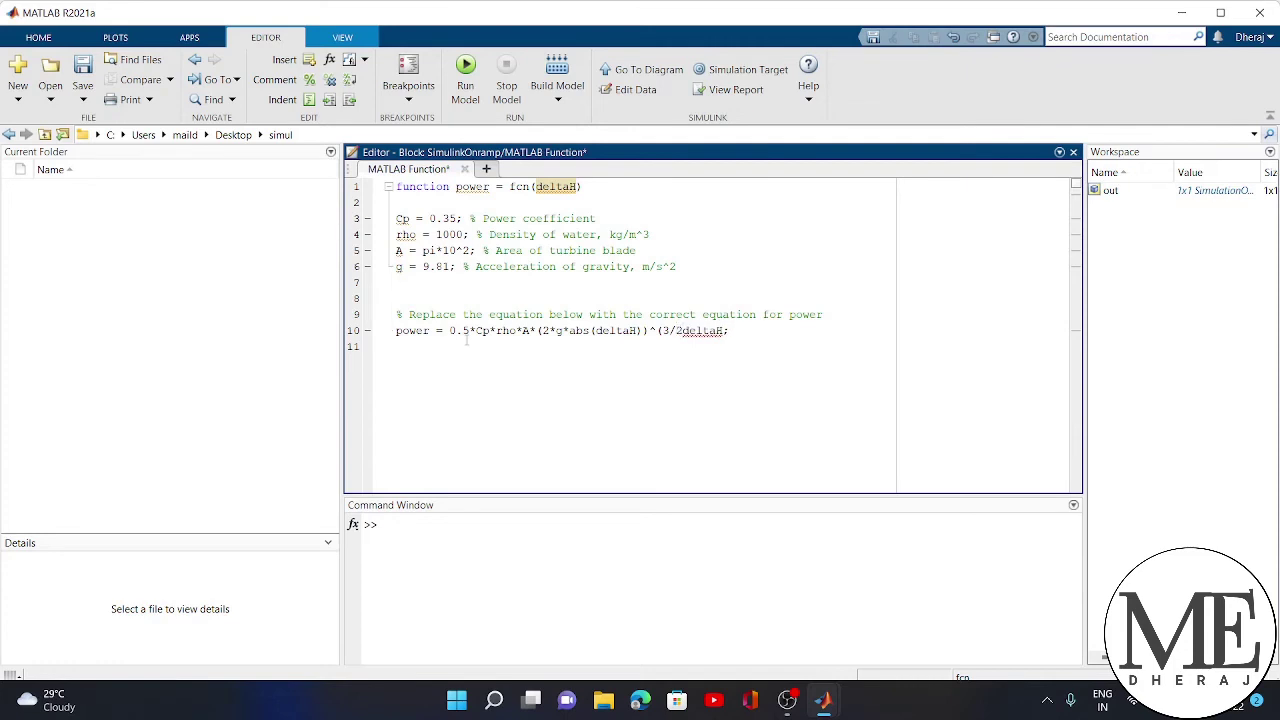
type(");")
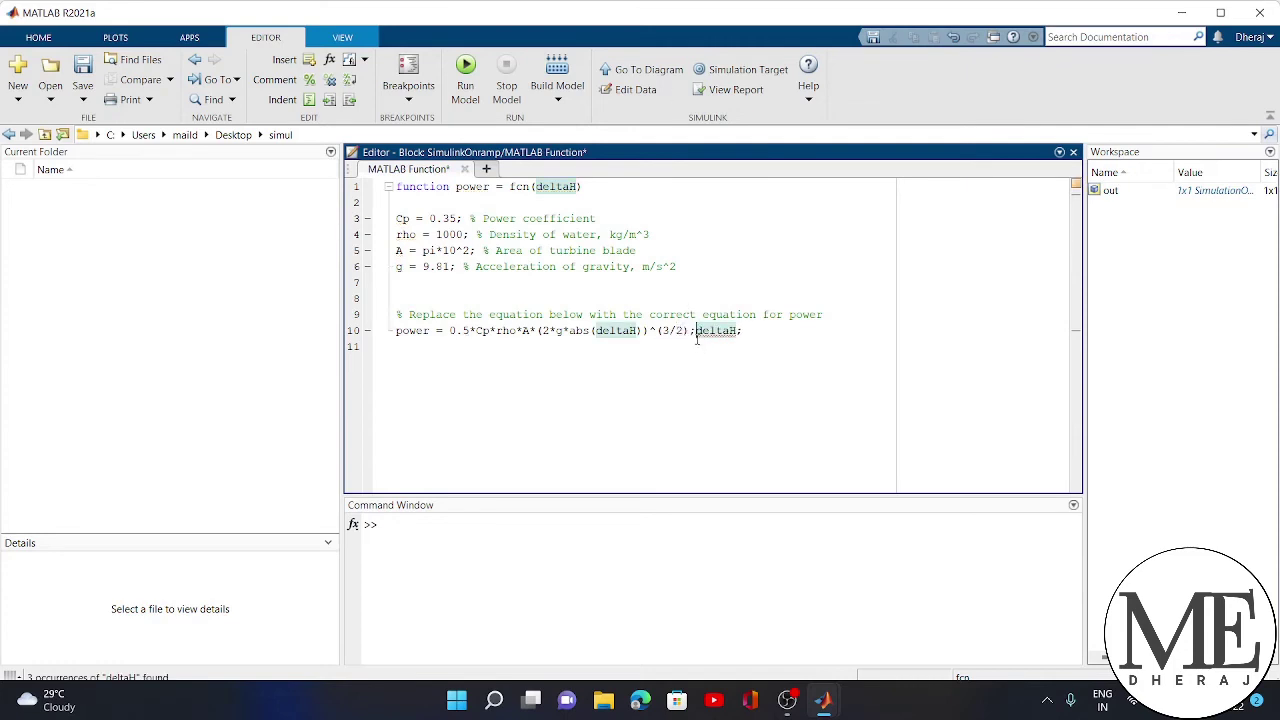
left_click_drag(696, 335, 743, 331)
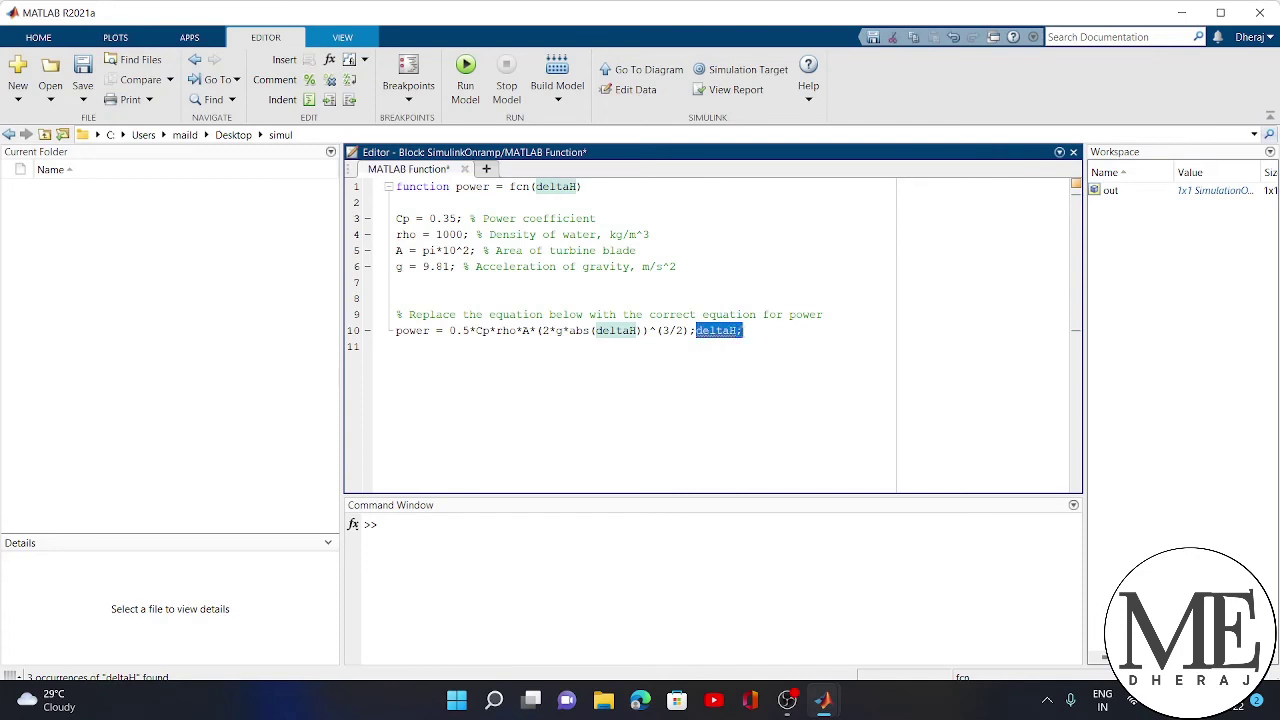
key("BackSpace")
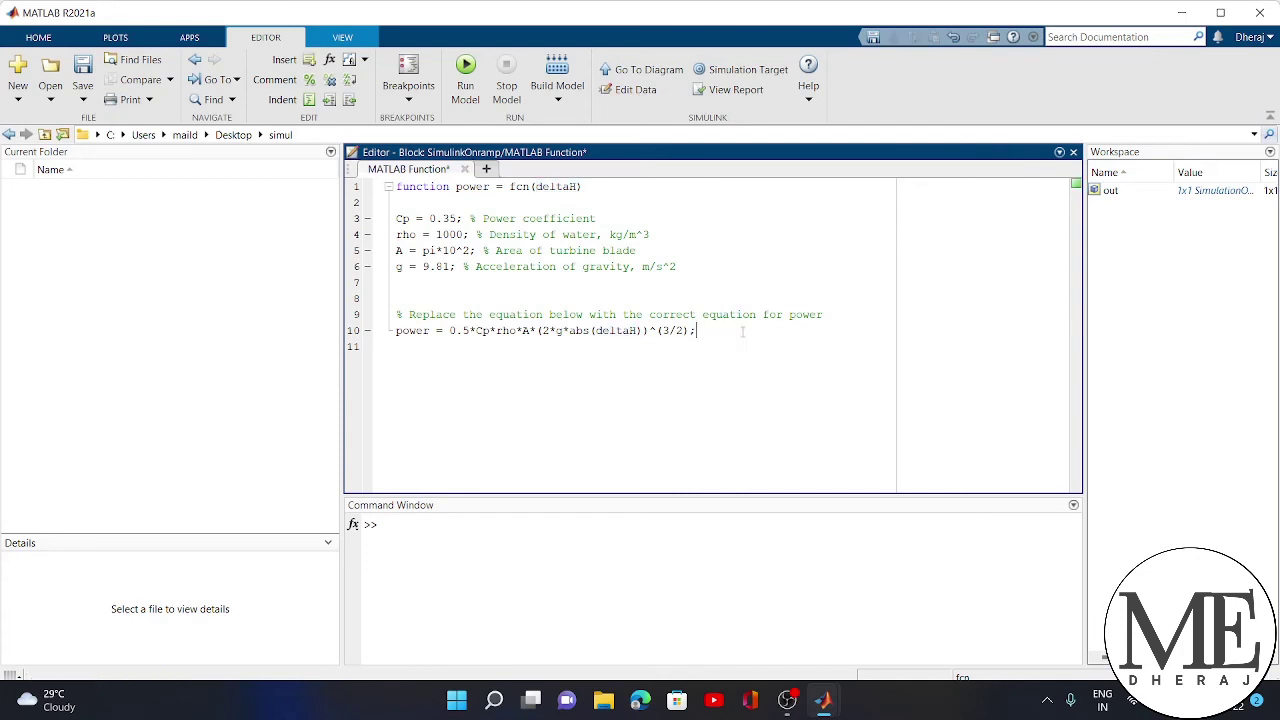
key("ctrl+s")
Step: Simulate the turbine model and submit the task, returning to the SimulinkOnramp model window
left_click(1183, 14)
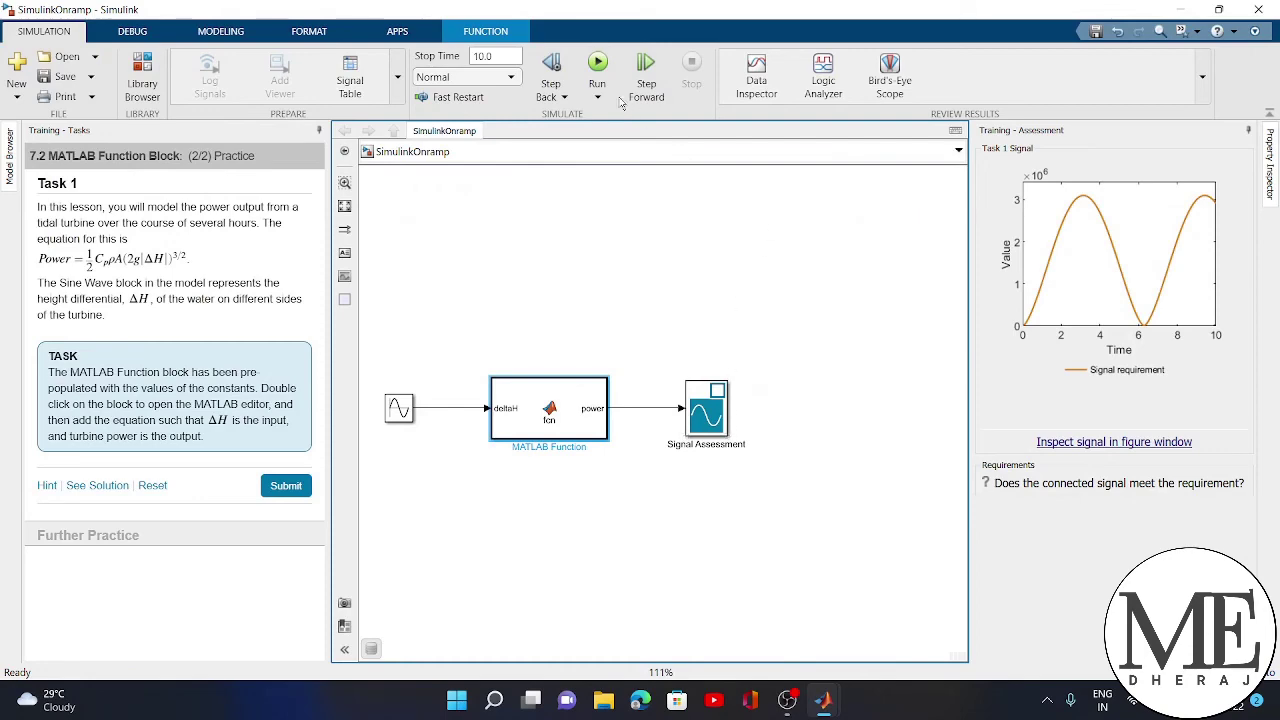
left_click(597, 68)
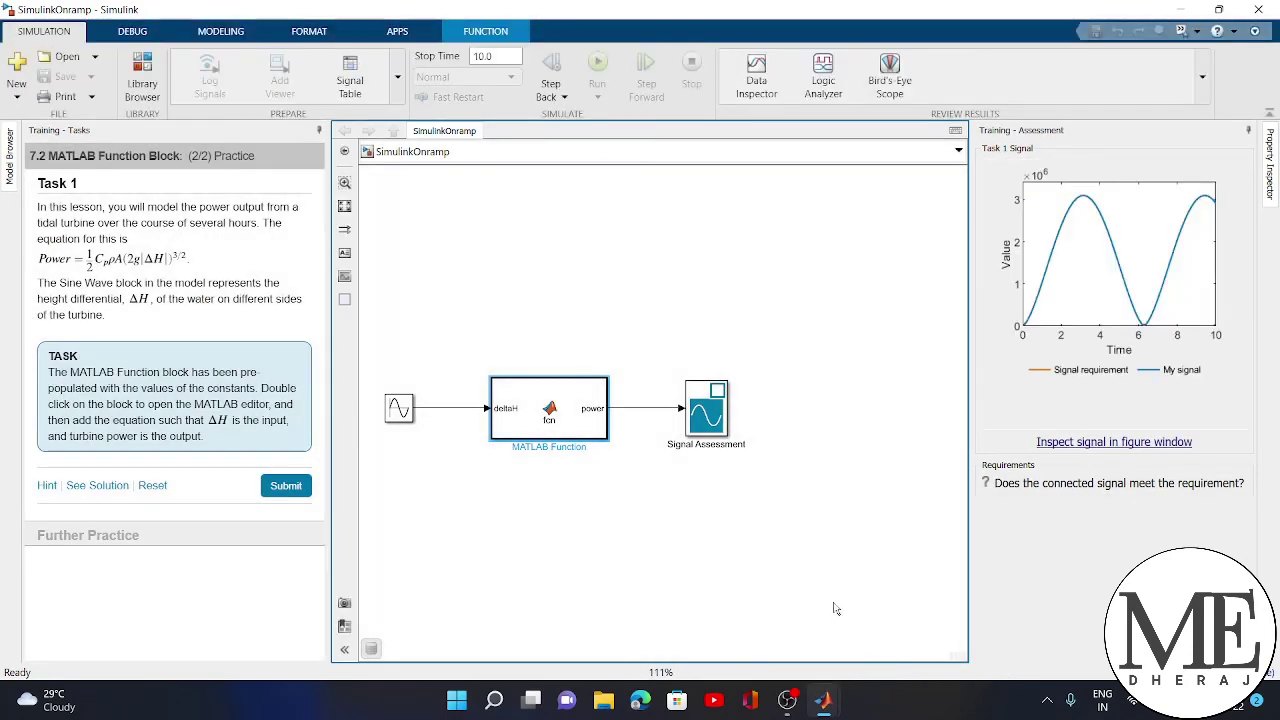
left_click(286, 485)
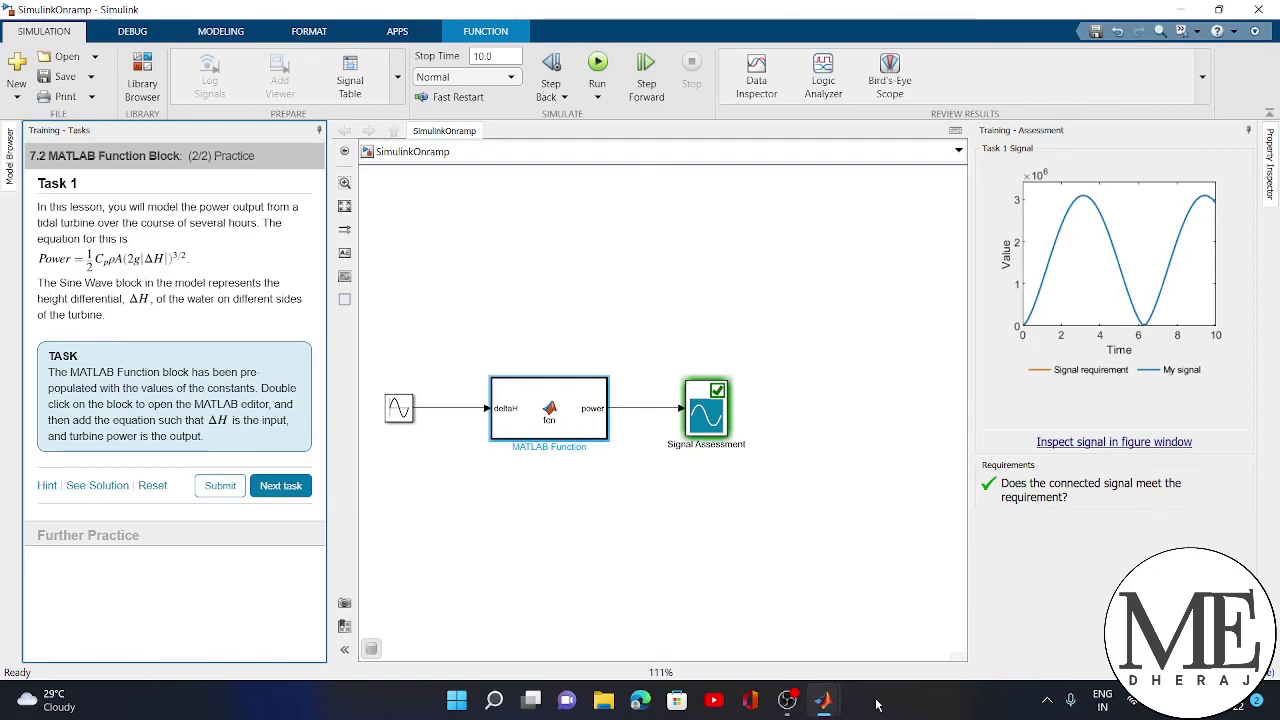
mouse_move(823, 700)
left_click(731, 640)
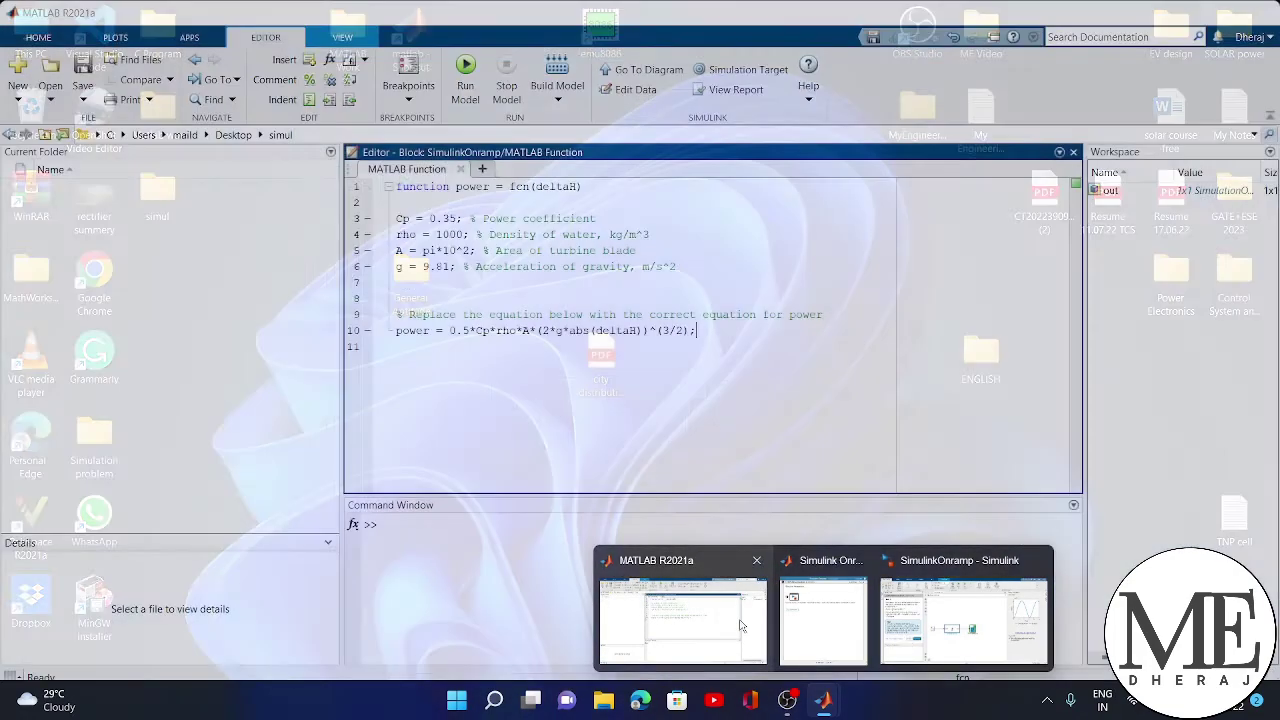
left_click(960, 615)
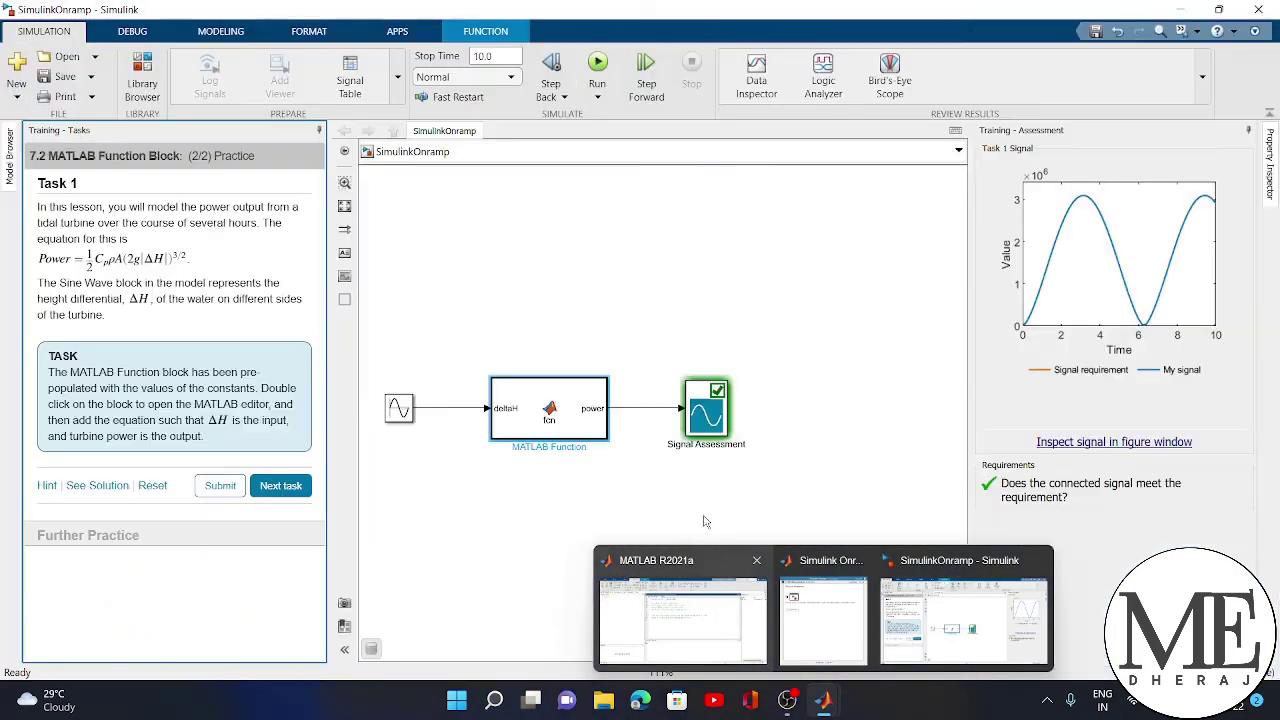